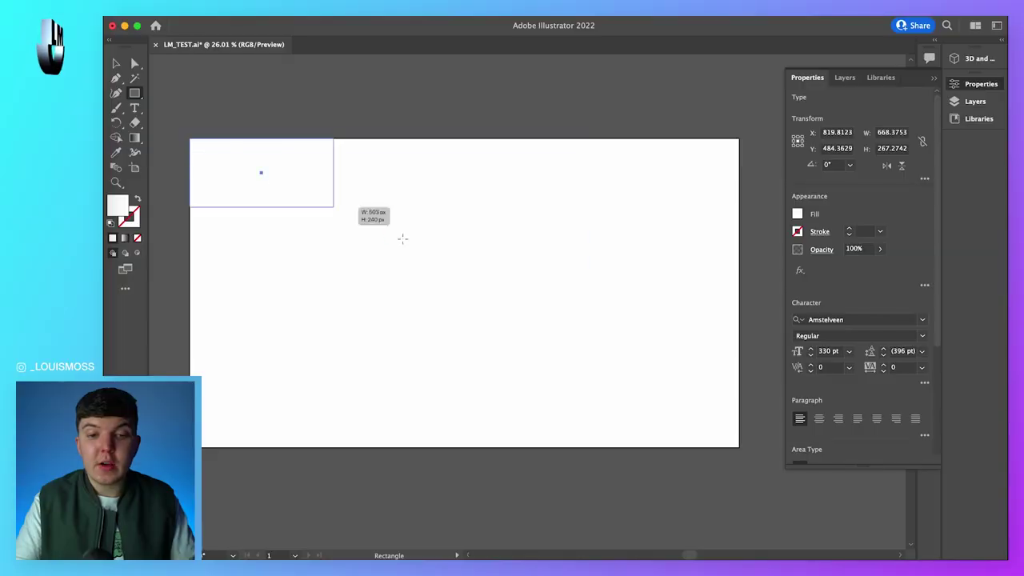
Step: Draw a rectangle over the whole artboard and fill it black (000000)
drag(332, 206, 739, 447)
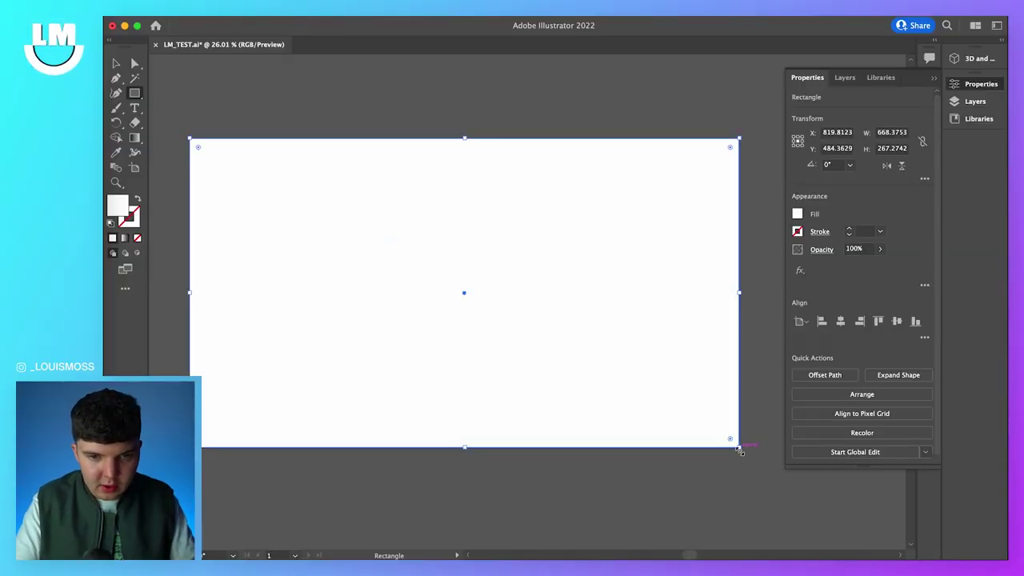
double_click(117, 210)
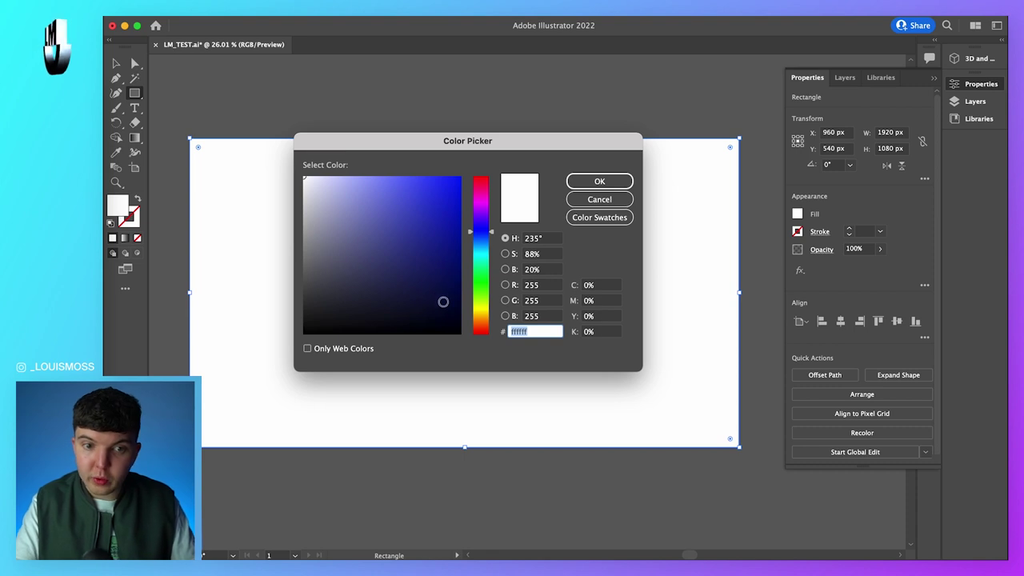
text(000000)
click(601, 184)
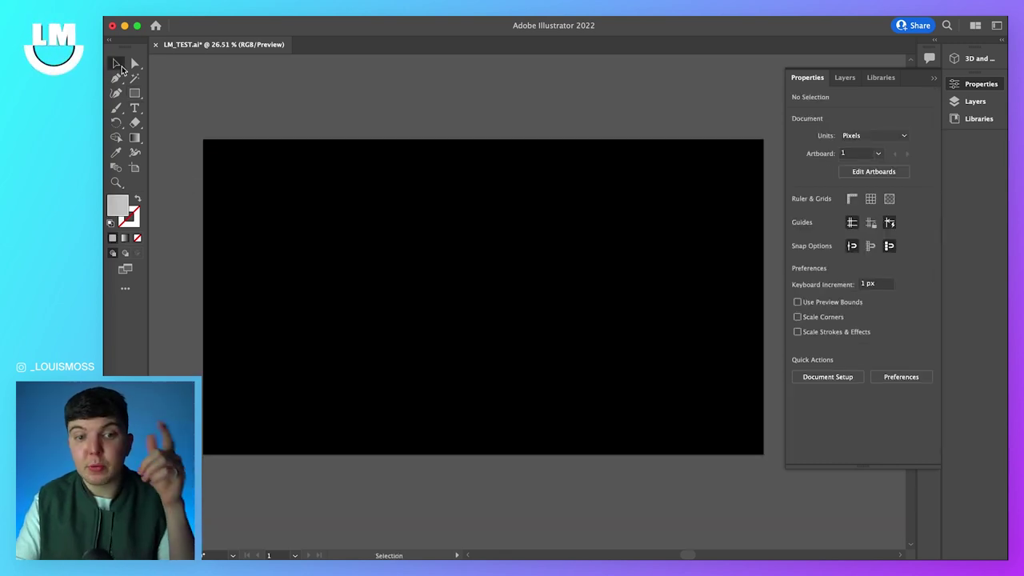
Step: Place a new text object on the artboard and make its fill white
click(135, 110)
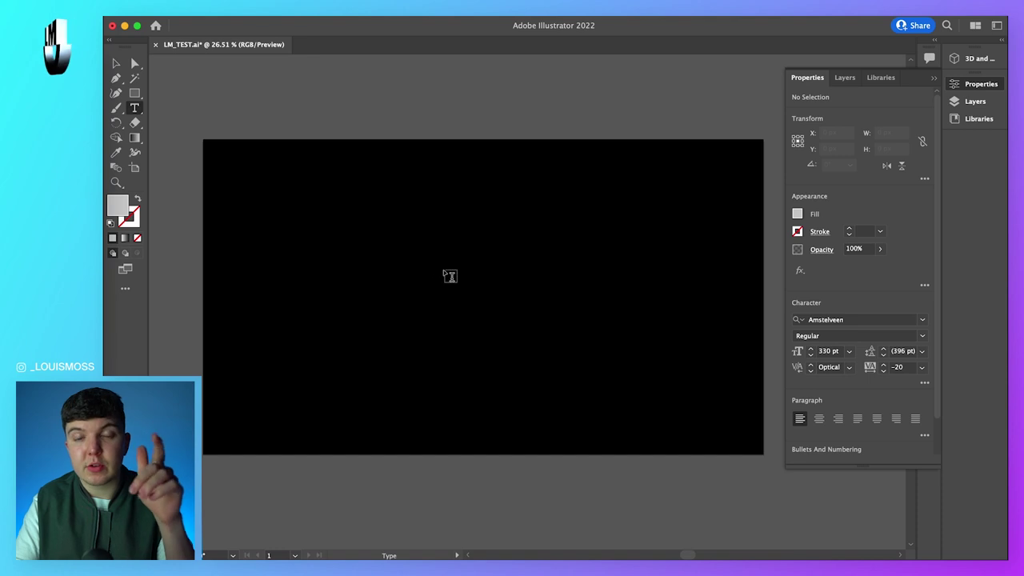
click(449, 276)
key(BackSpace)
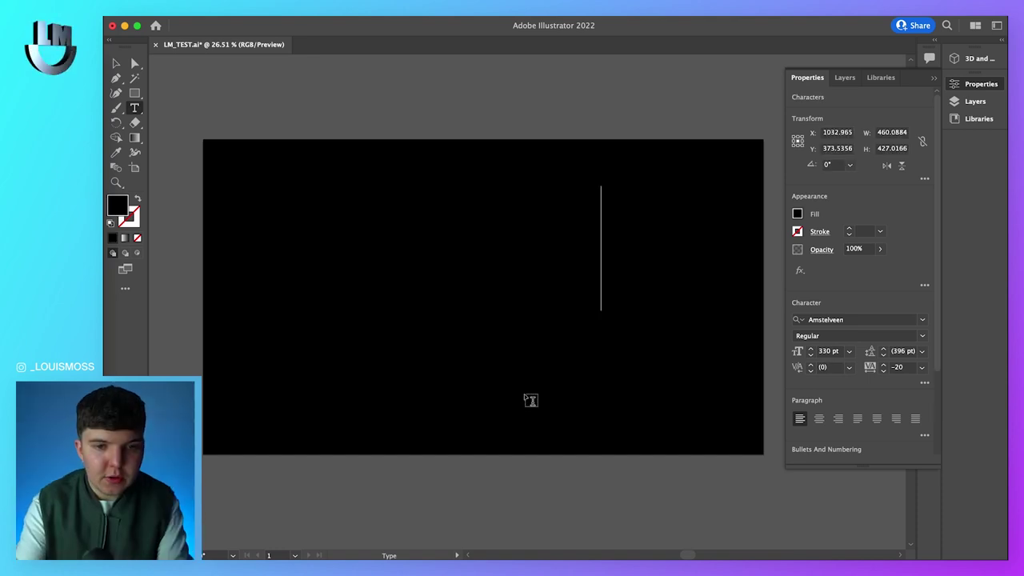
text(LM)
click(798, 215)
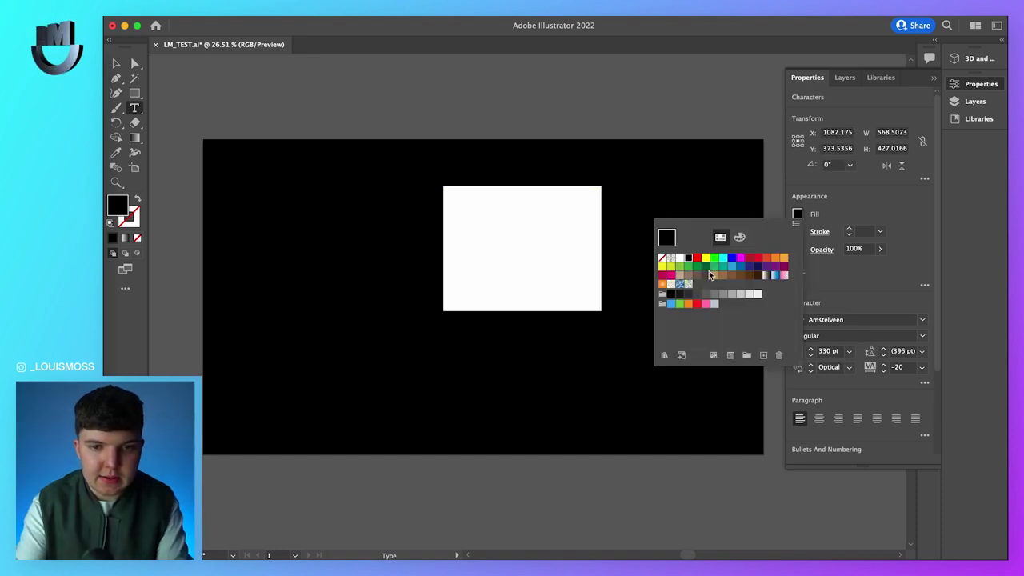
click(679, 260)
key(Escape)
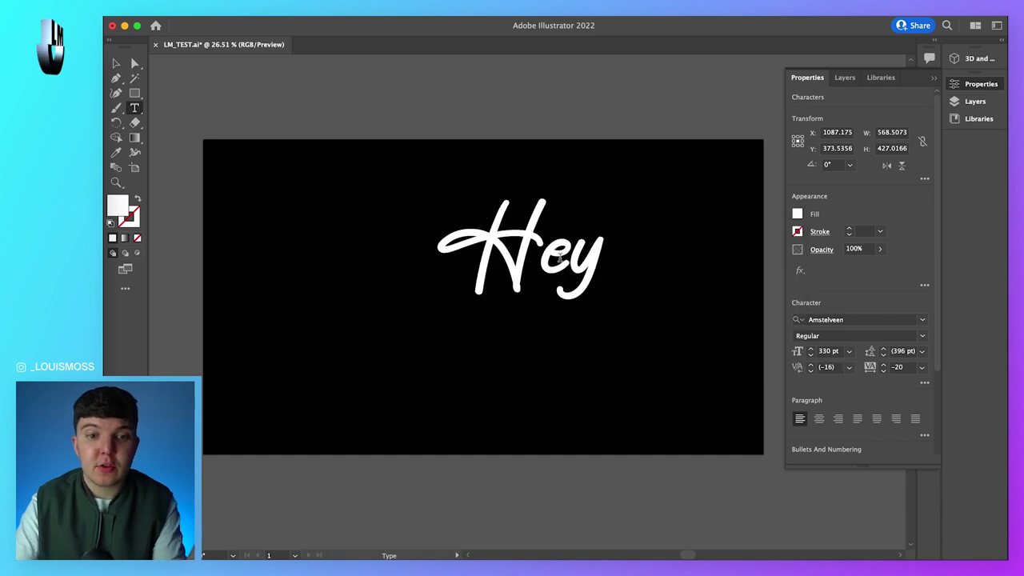
Step: Edit the wording: add '!' to Hey, then try 'Subscribe' and 'Loui' as trial text
key(Escape)
key(Return)
text(!)
key(super+a)
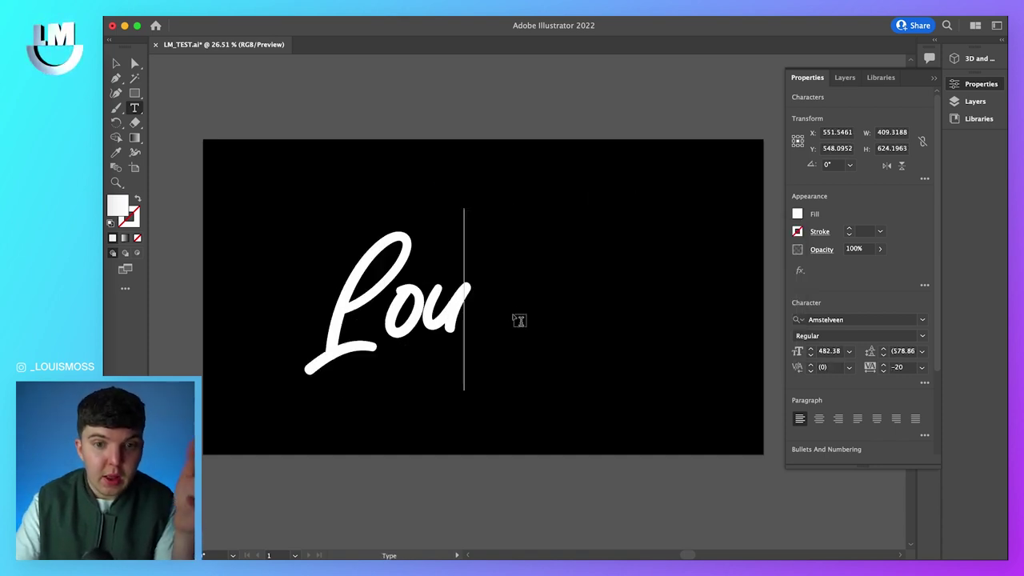
text(is)
key(BackSpace)
key(BackSpace)
key(BackSpace)
key(BackSpace)
key(BackSpace)
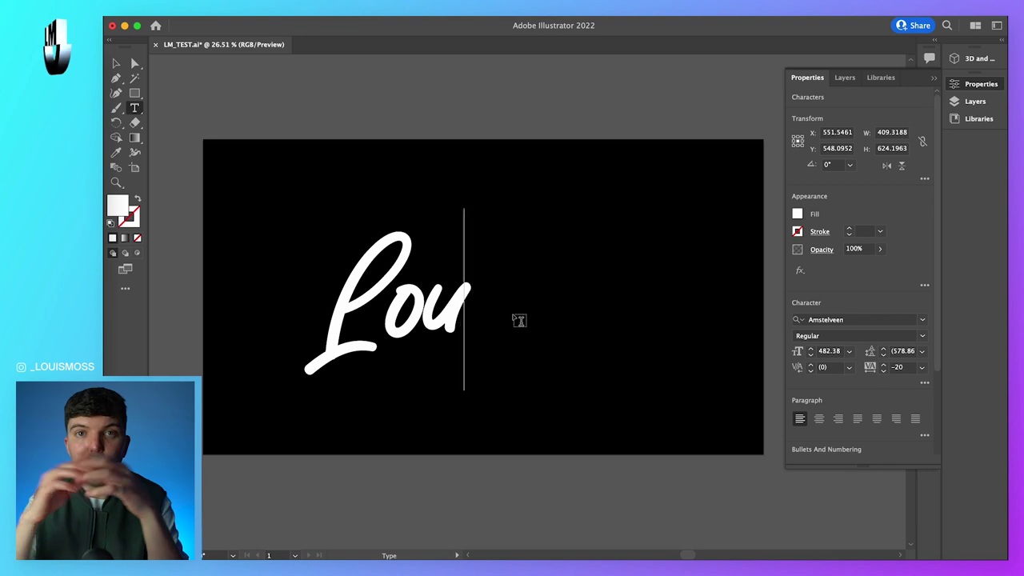
text(Subscribe)
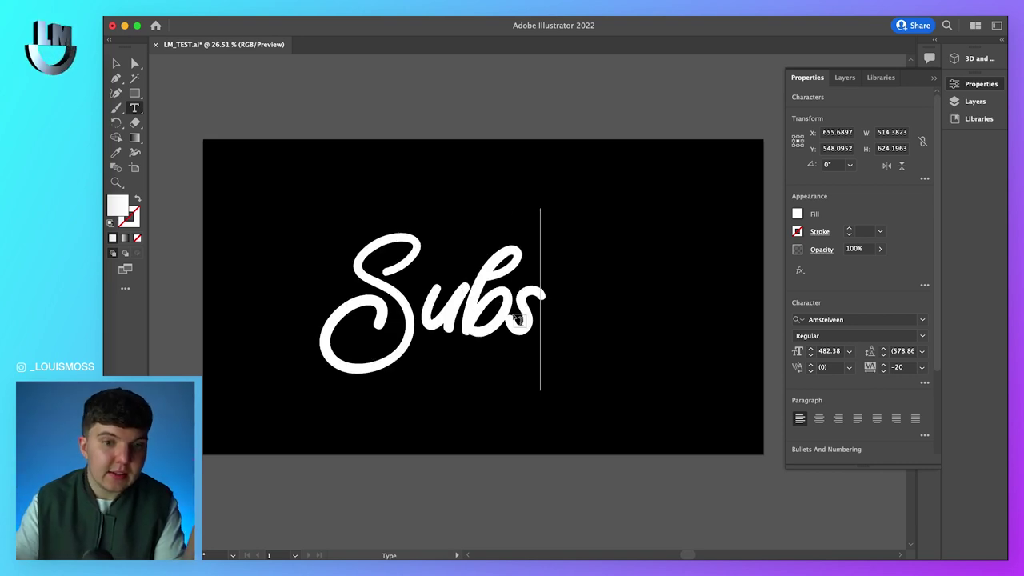
double_click(516, 318)
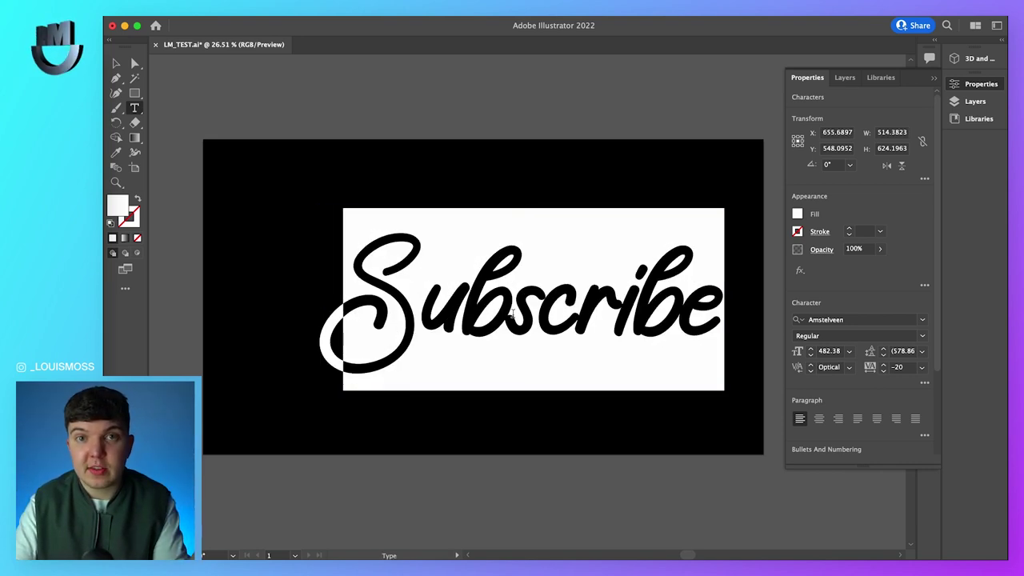
key(BackSpace)
text(Loui)
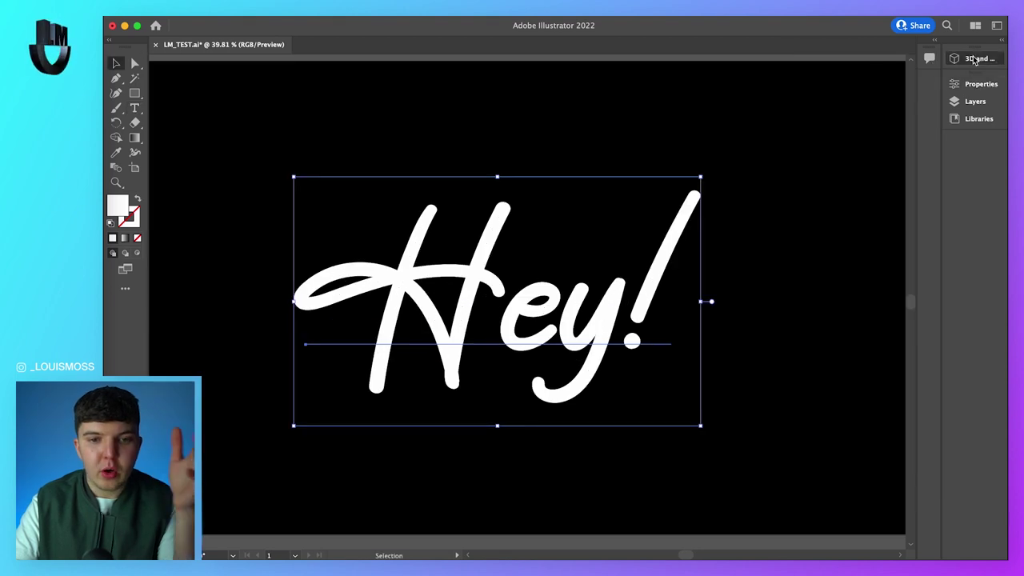
Step: Apply a Plane 3D effect to the text and rotate it to an edge-on view
click(975, 59)
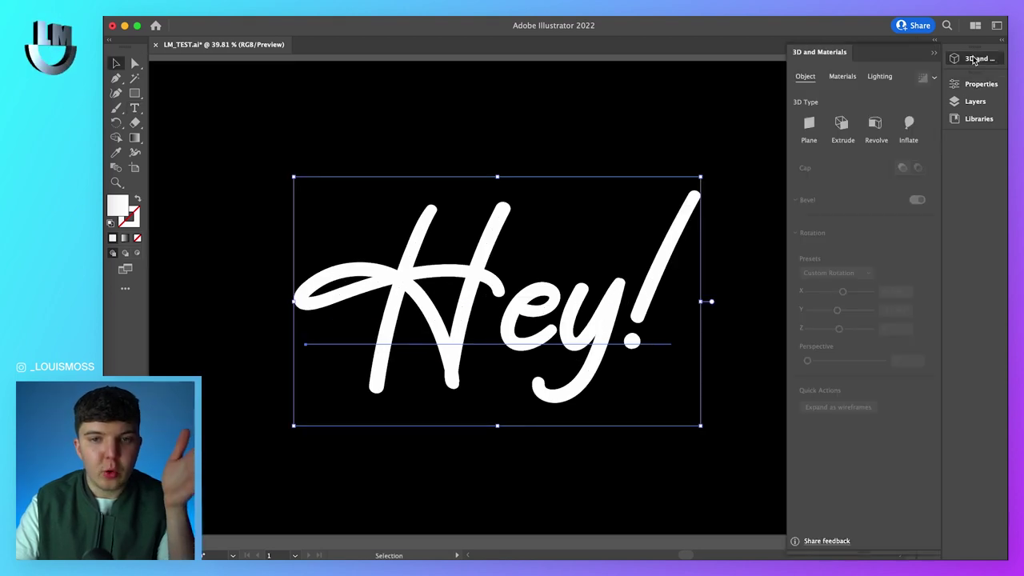
click(808, 124)
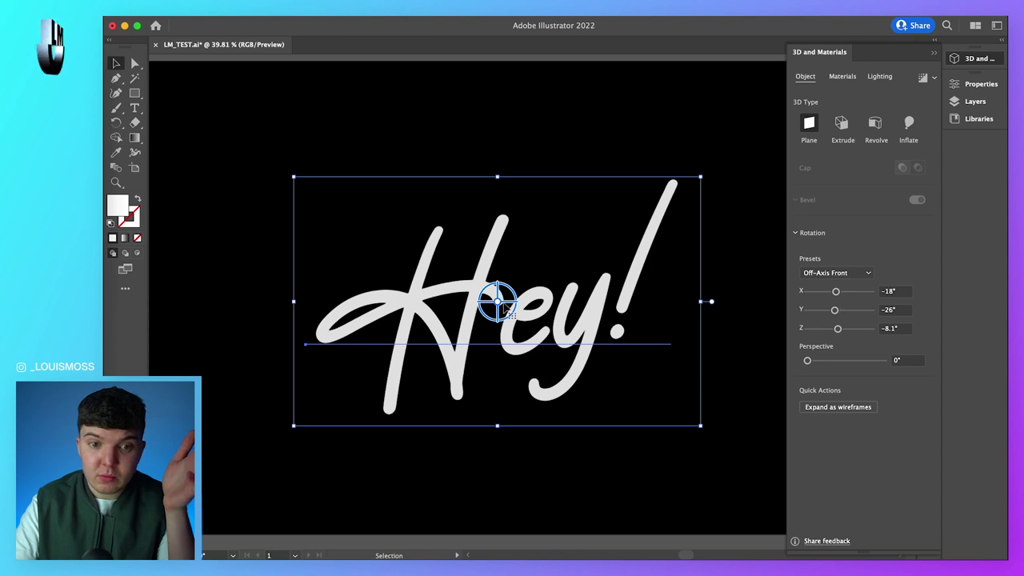
drag(499, 302, 530, 277)
Step: Try Extrude at 277 px depth, then Revolve at 35° with a new rotation
click(841, 123)
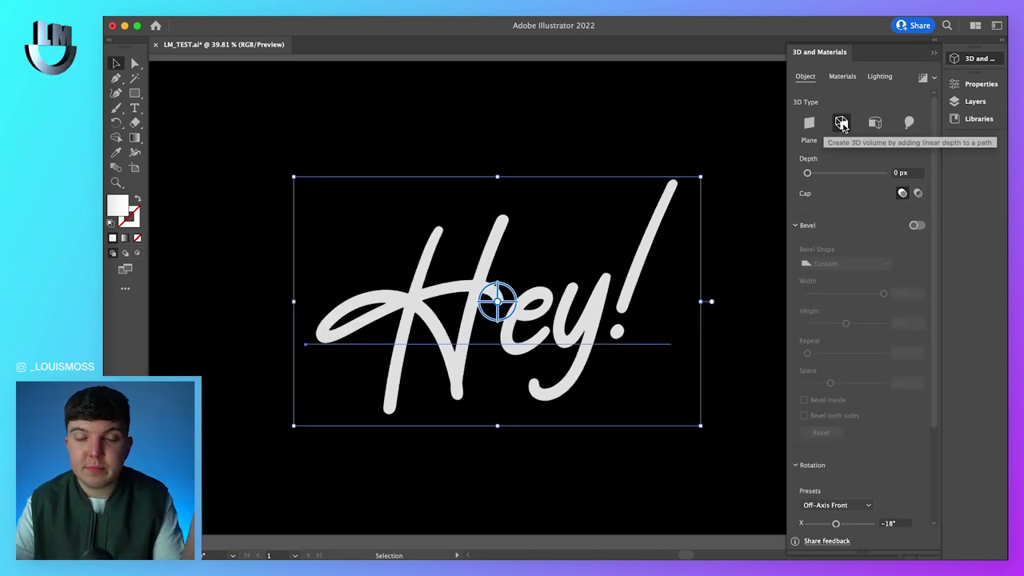
drag(807, 173, 820, 174)
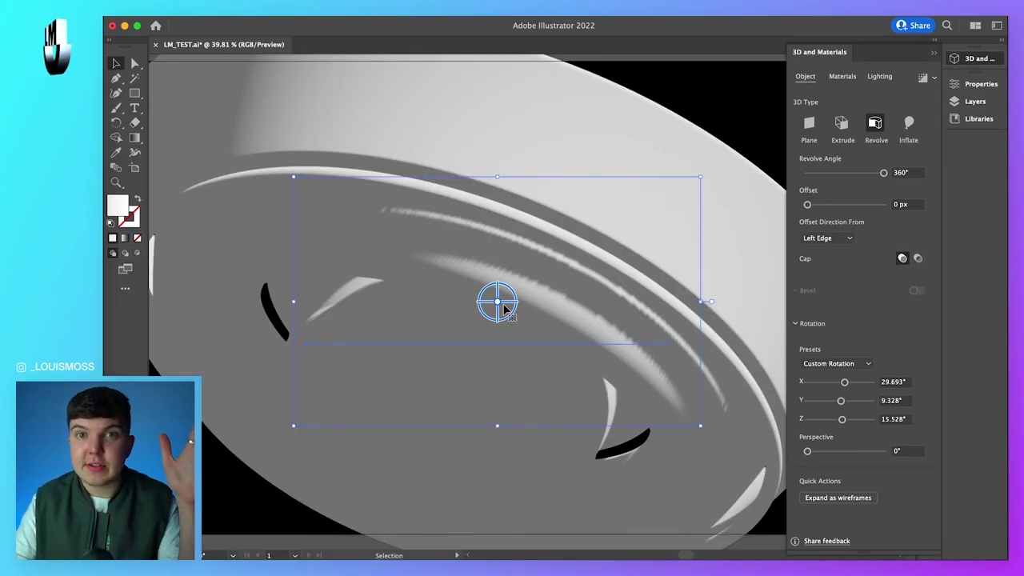
drag(496, 302, 533, 358)
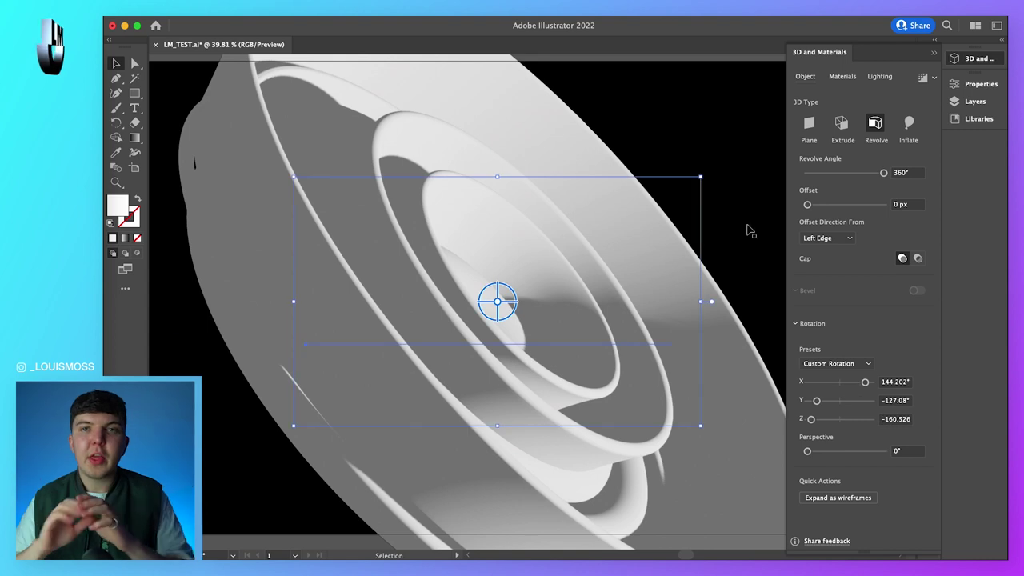
drag(816, 176, 815, 174)
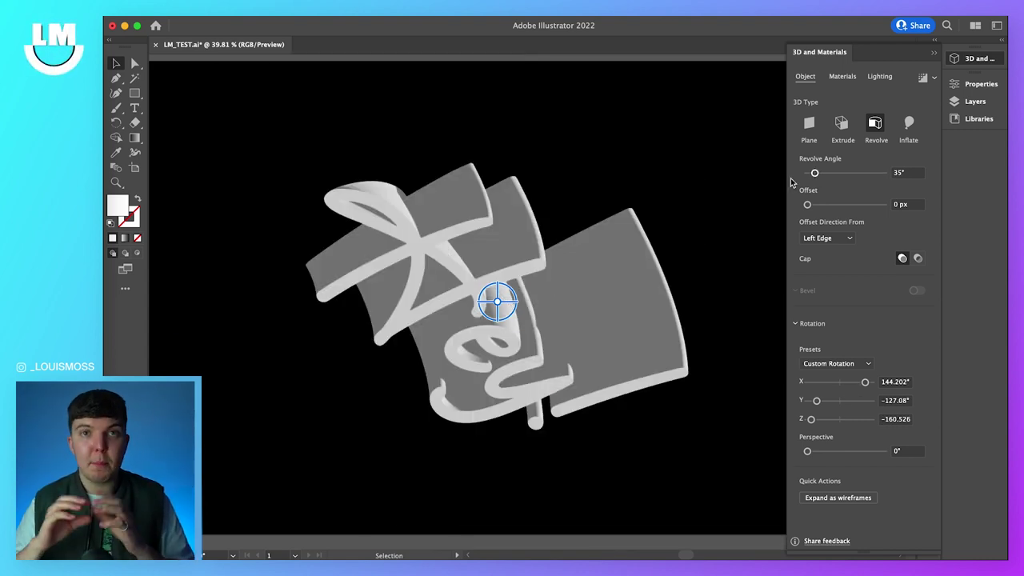
Step: Switch the text to Inflate and rotate it around its vertical and horizontal axes
click(909, 122)
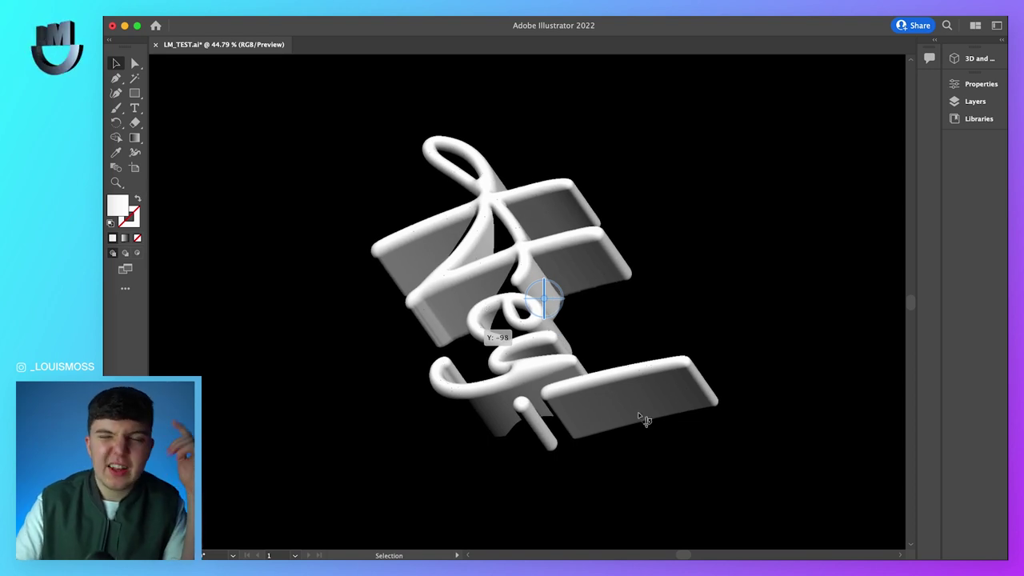
click(664, 500)
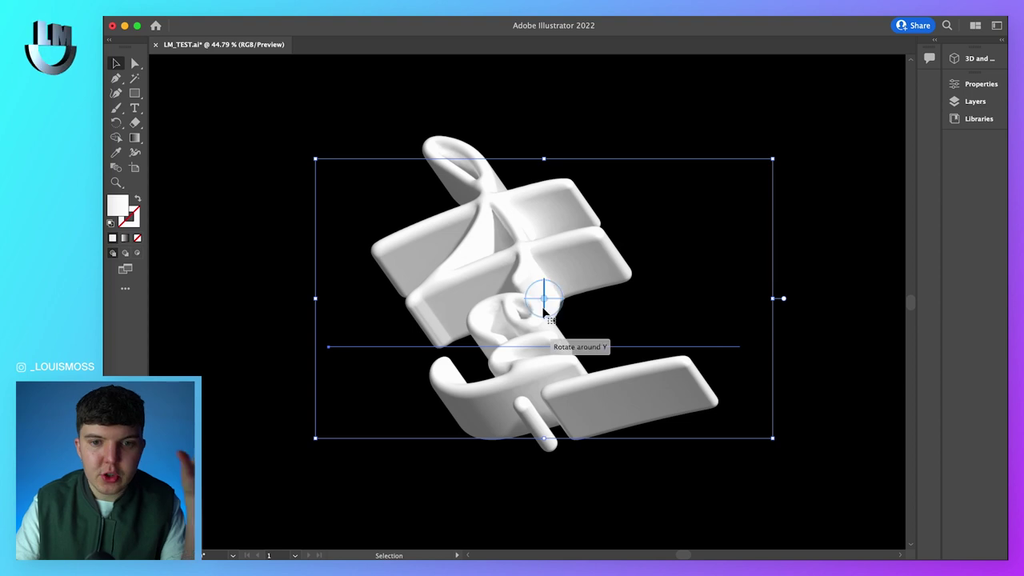
mouse_move(546, 316)
mouse_down()
mouse_move(571, 296)
mouse_move(562, 304)
mouse_up()
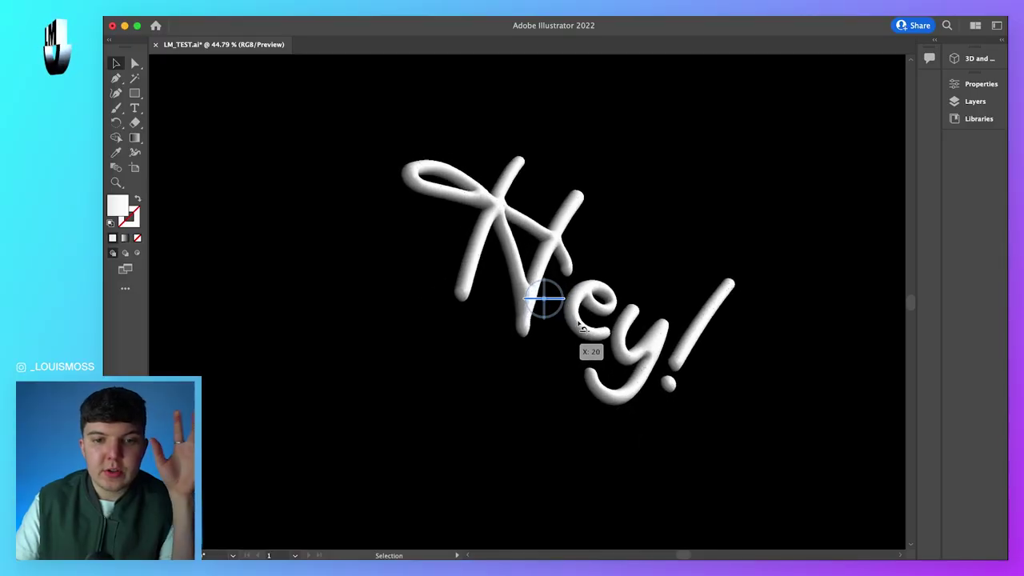
drag(578, 321, 592, 336)
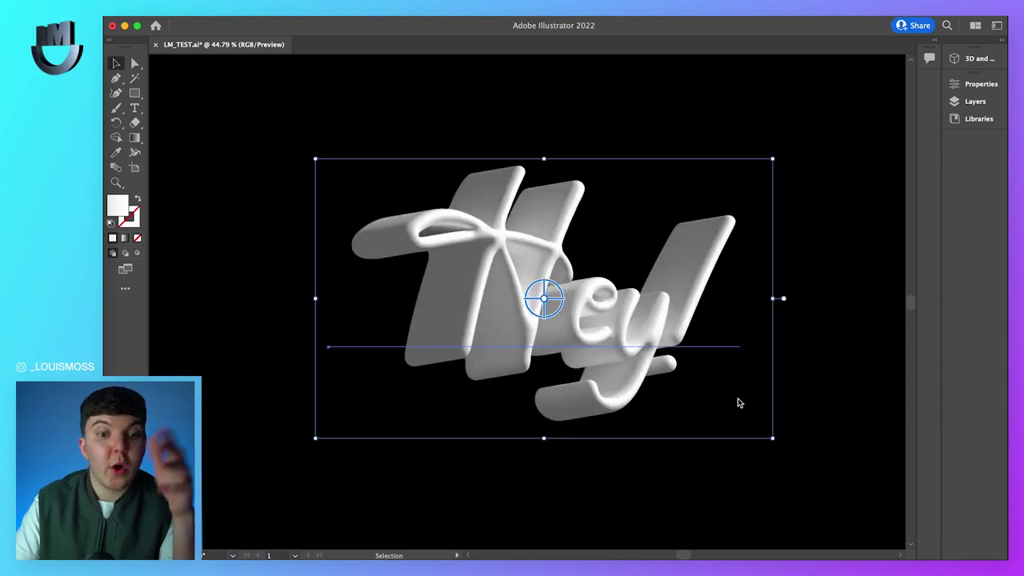
click(834, 429)
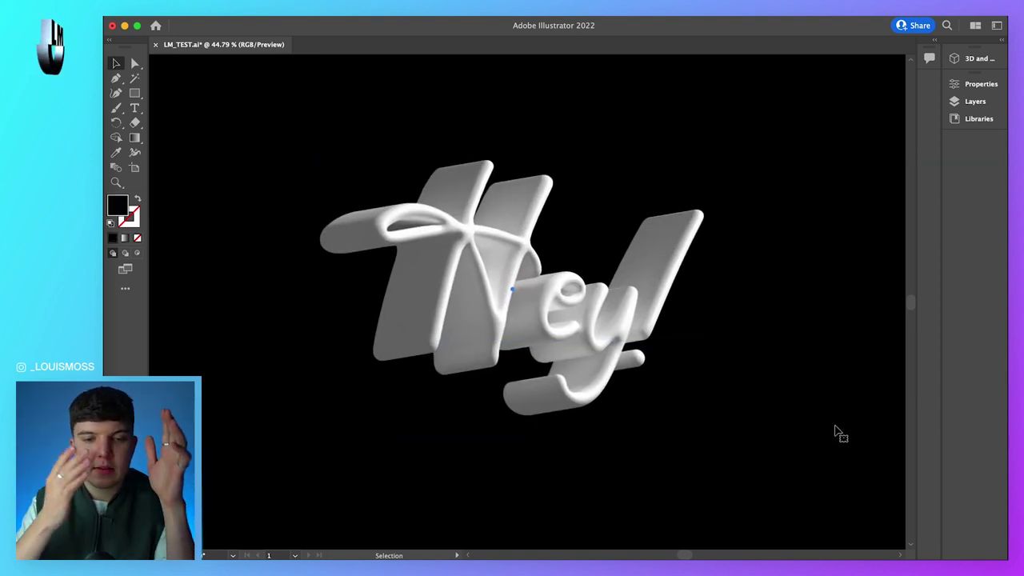
click(615, 343)
click(807, 423)
scroll(807, 424, up, 3)
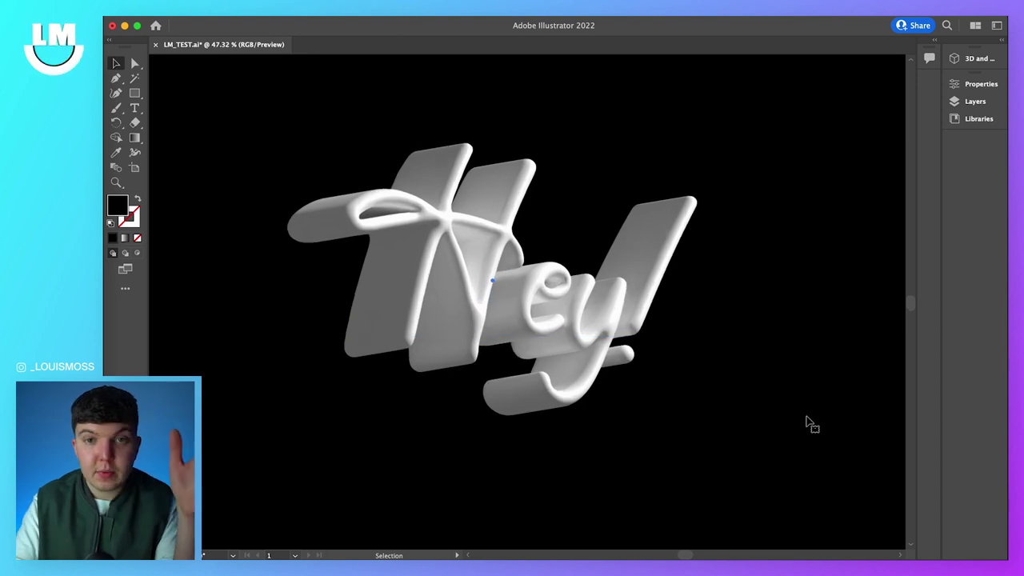
scroll(808, 424, left, 3)
scroll(808, 424, up, 2)
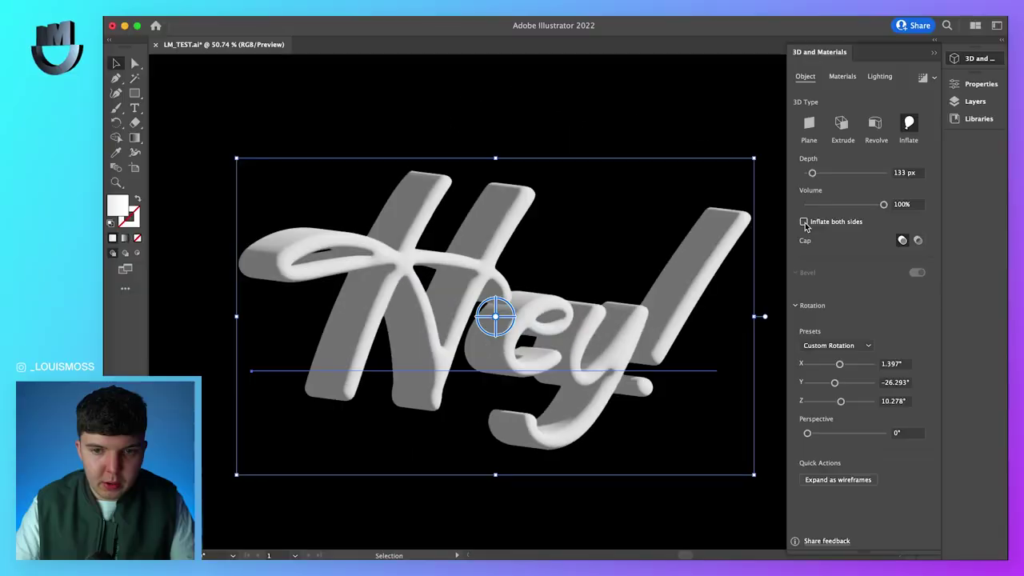
Step: Turn on Inflate both sides and rotate the text front-on (about 169°, −174°, −178°)
click(804, 223)
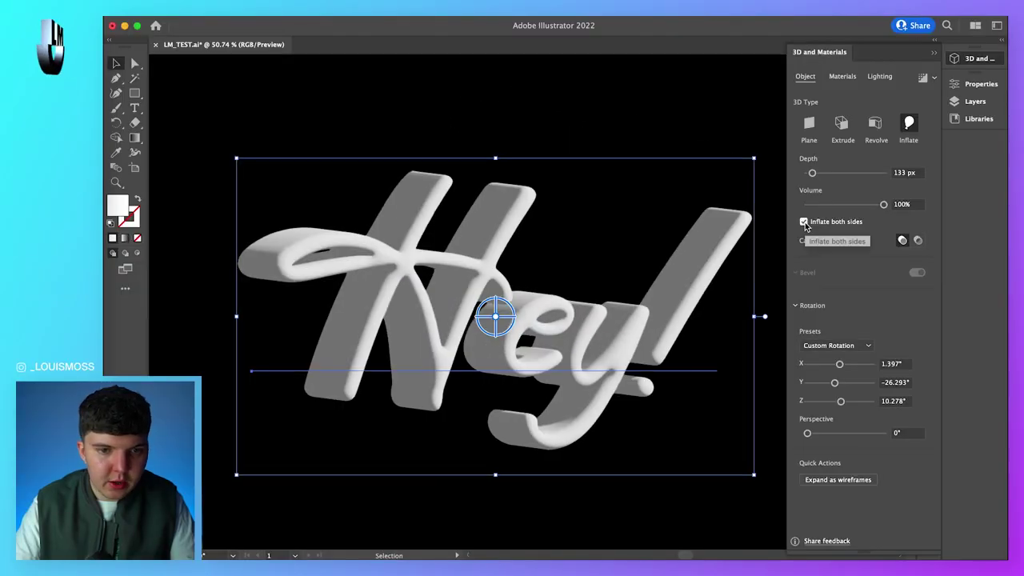
drag(496, 319, 444, 324)
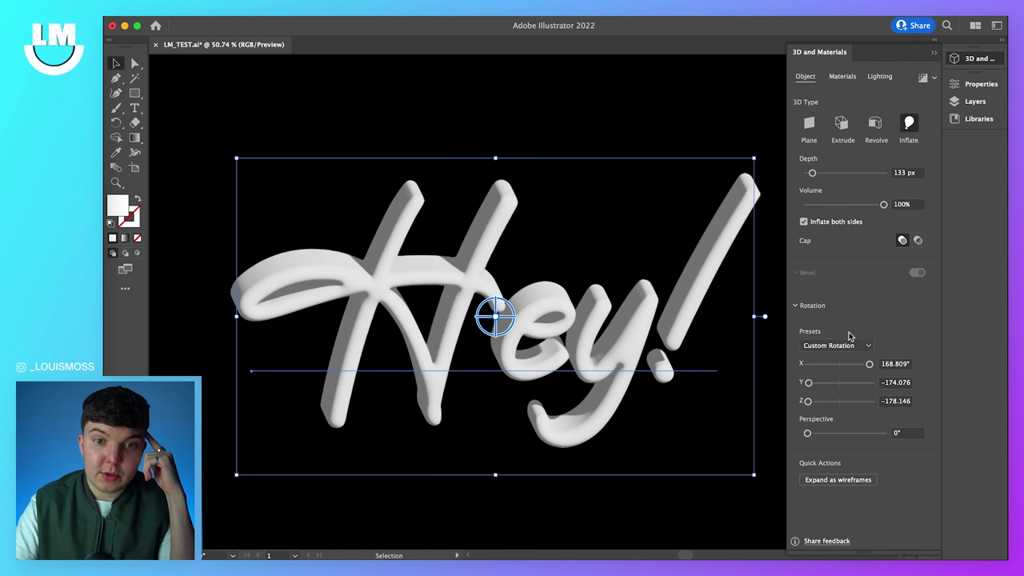
Step: Set the rotation preset to Front, then change it to Isometric Top
click(836, 345)
click(824, 375)
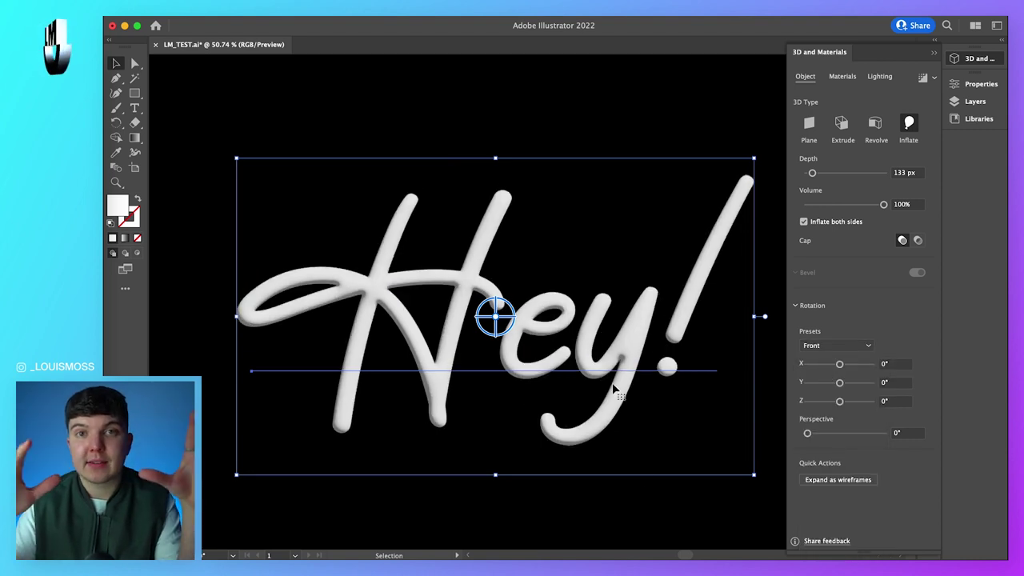
click(832, 346)
click(832, 348)
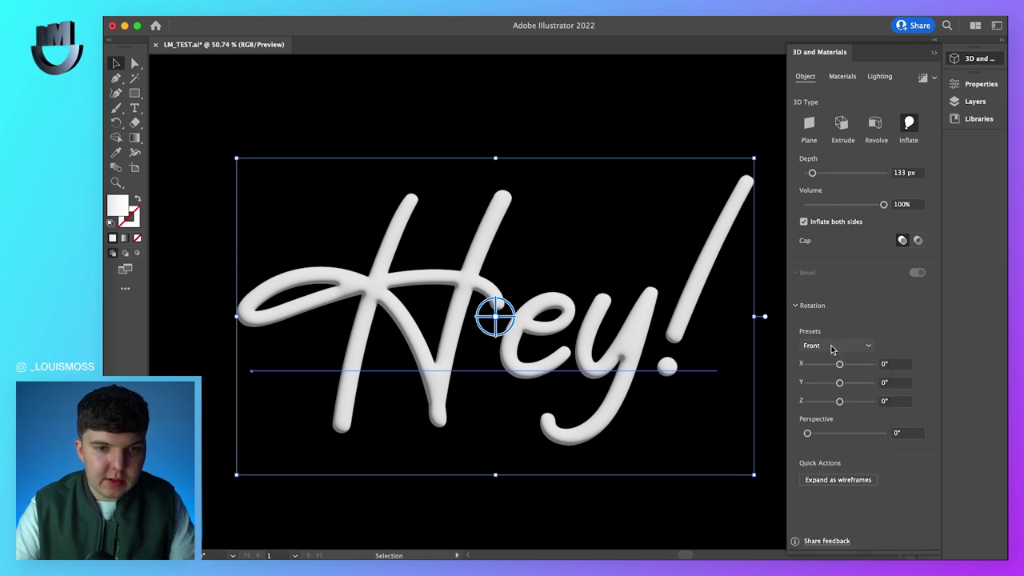
click(833, 348)
click(837, 559)
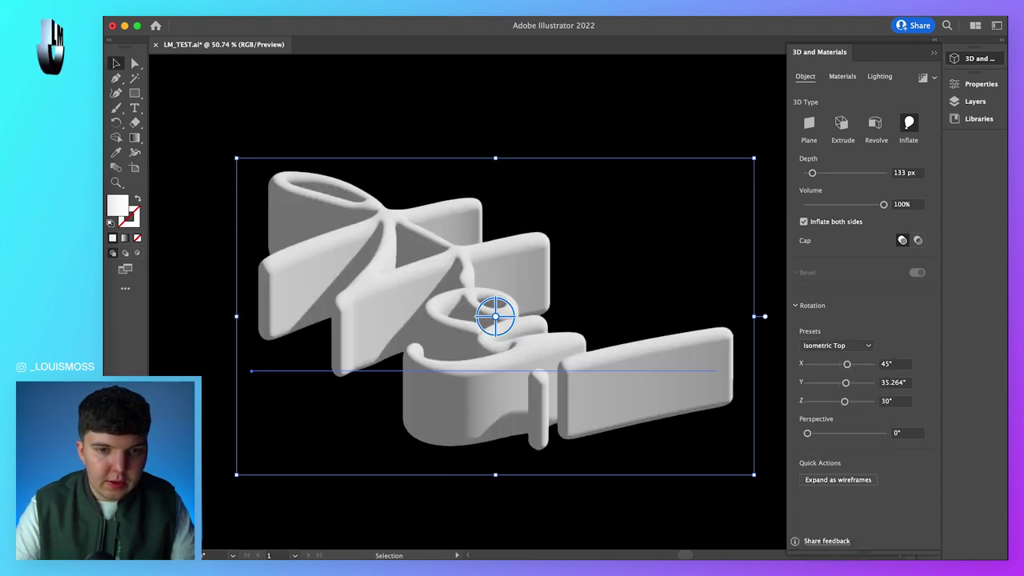
Step: Switch the rotation preset to Isometric Right and zoom to inspect the text
click(579, 112)
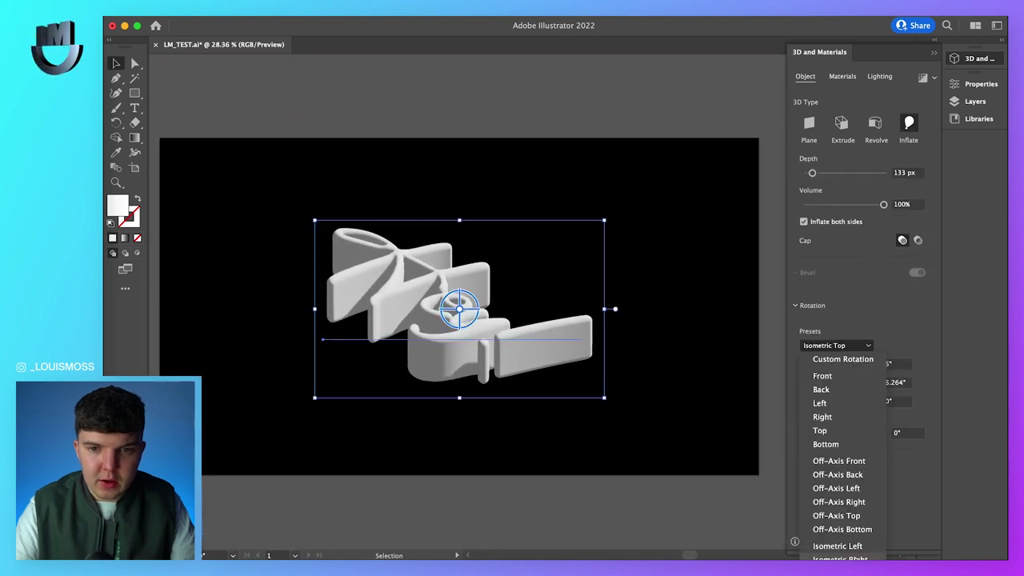
click(854, 558)
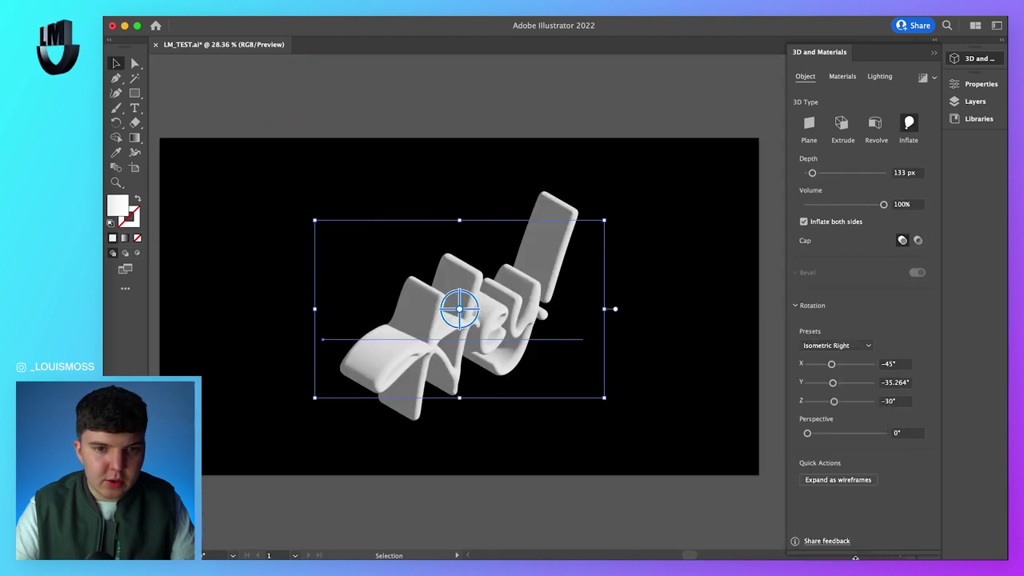
click(652, 490)
scroll(562, 370, up, 3)
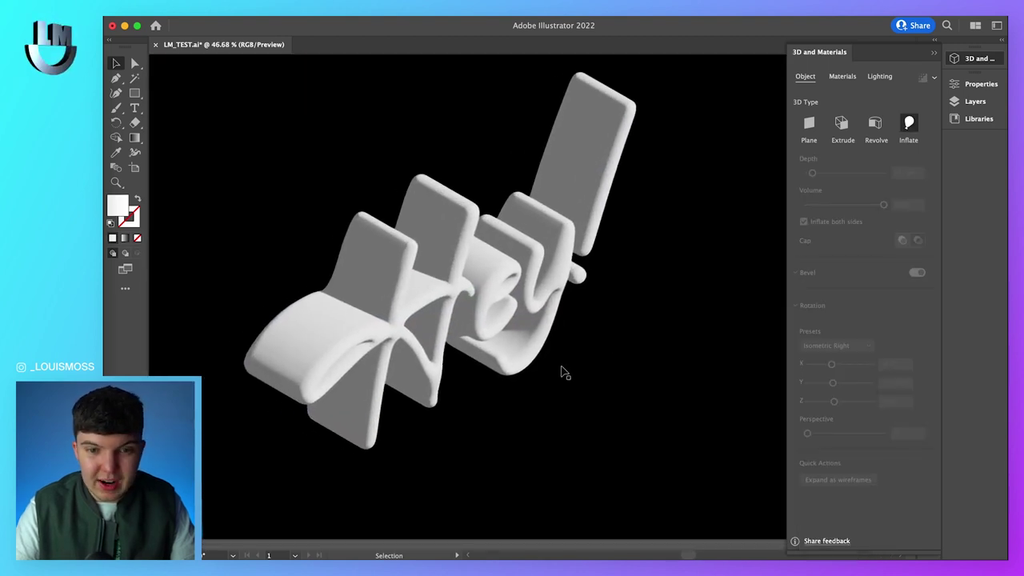
scroll(562, 371, down, 3)
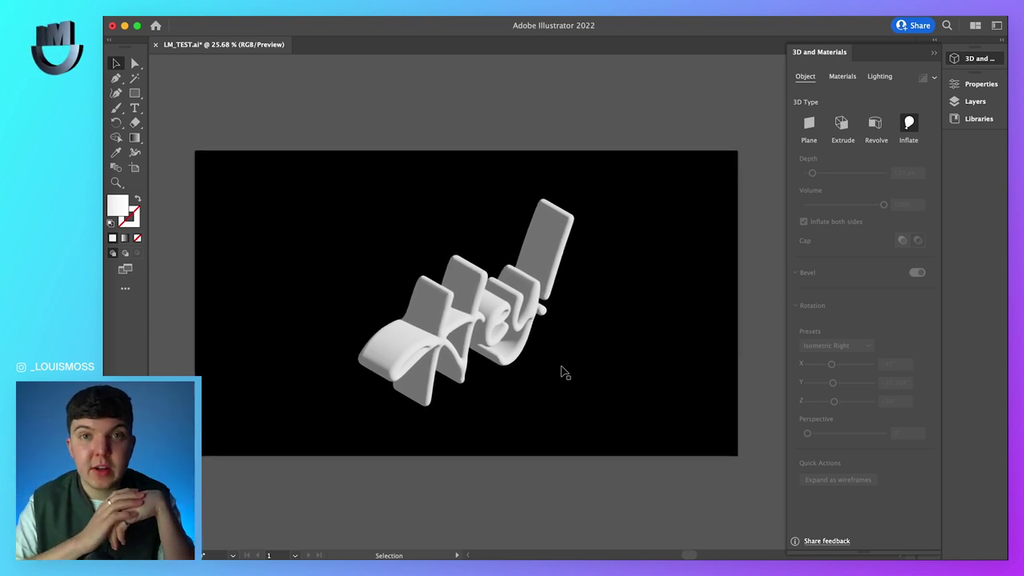
scroll(562, 371, up, 1)
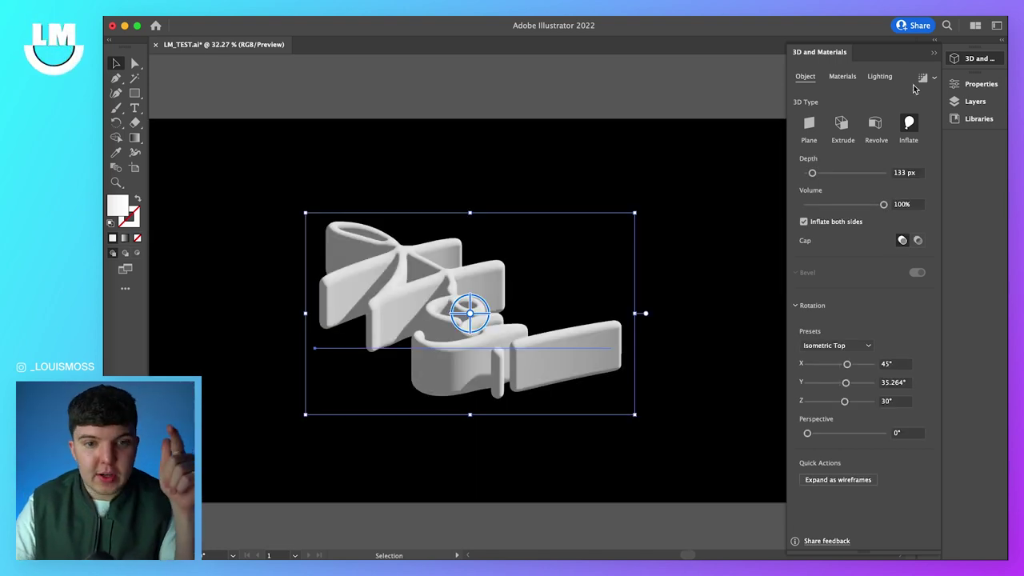
Step: Render the inflated text with ray tracing and inspect the result
click(922, 77)
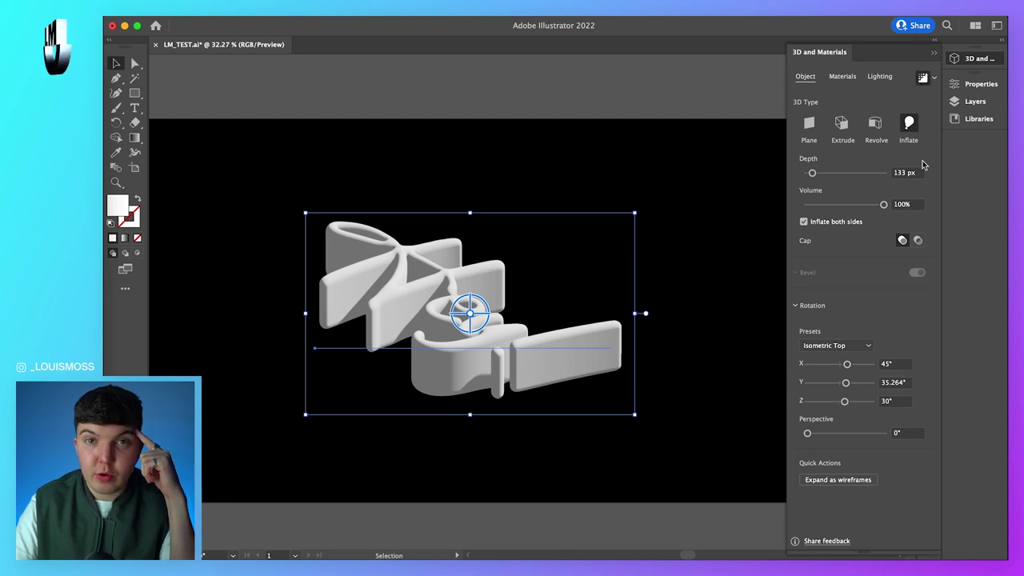
click(933, 78)
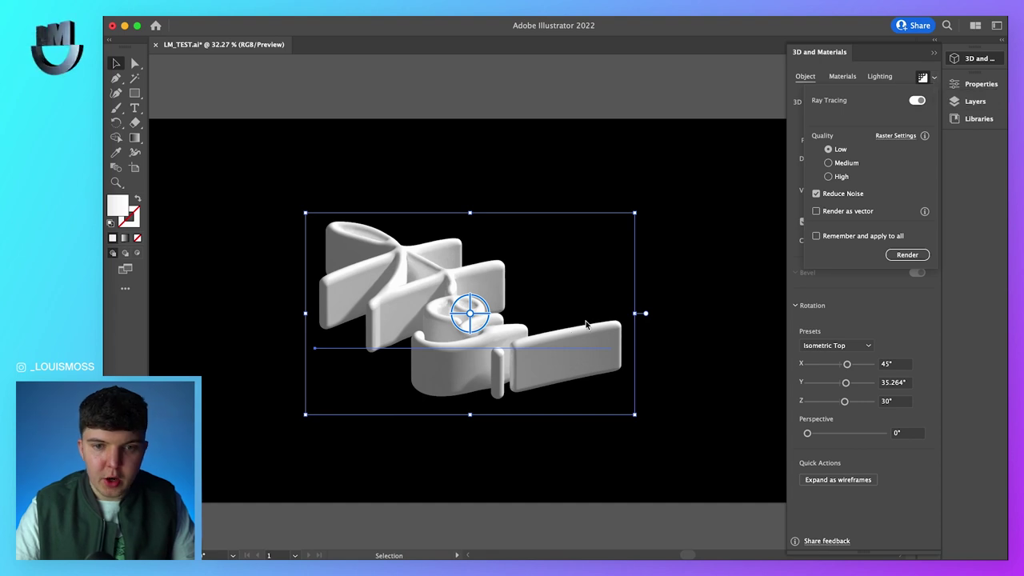
click(906, 255)
click(528, 472)
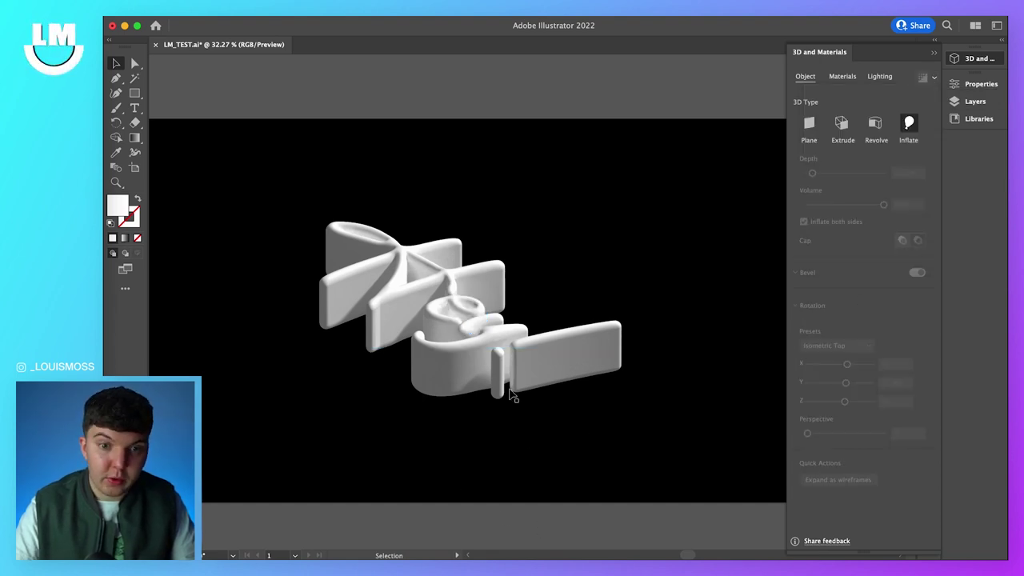
scroll(512, 396, up, 5)
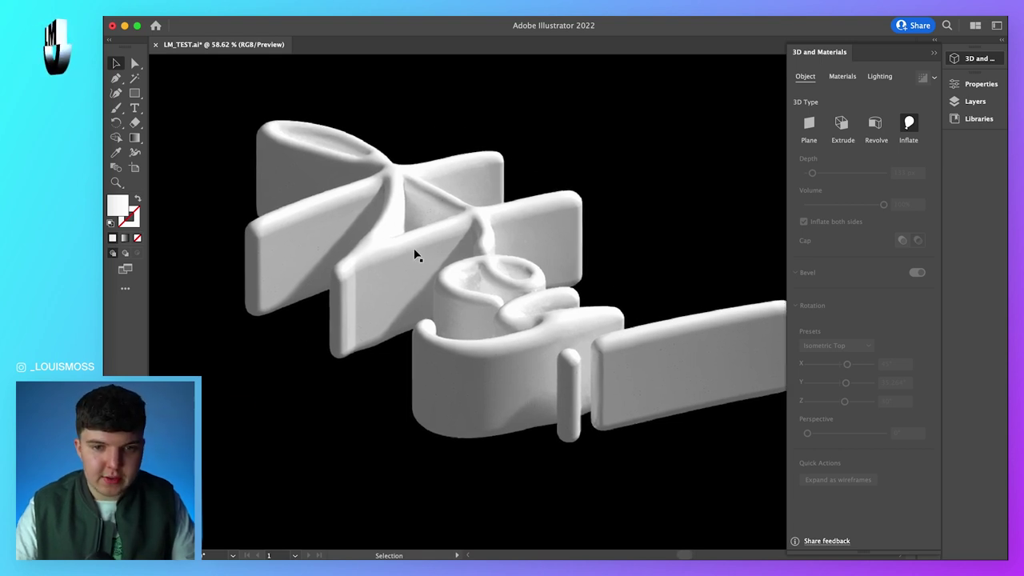
scroll(536, 218, down, 3)
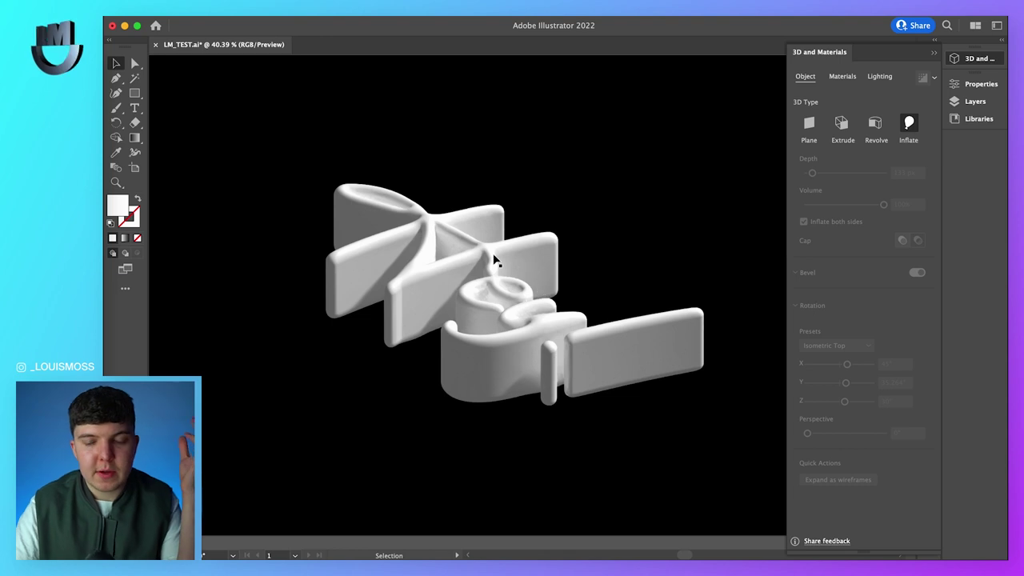
click(506, 286)
Step: Change the ray-tracing quality, re-render, and review the document raster effects settings
click(924, 77)
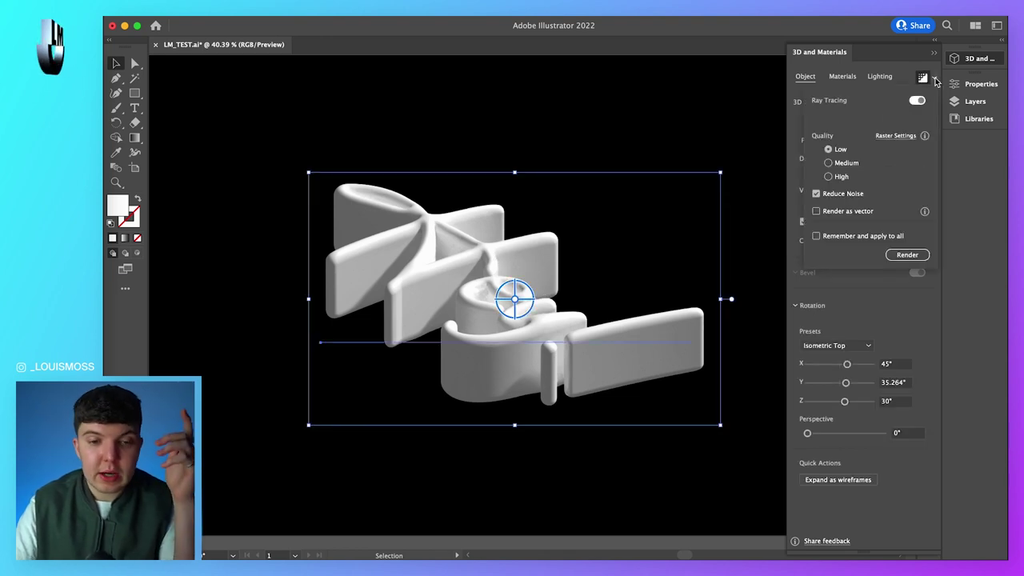
click(830, 164)
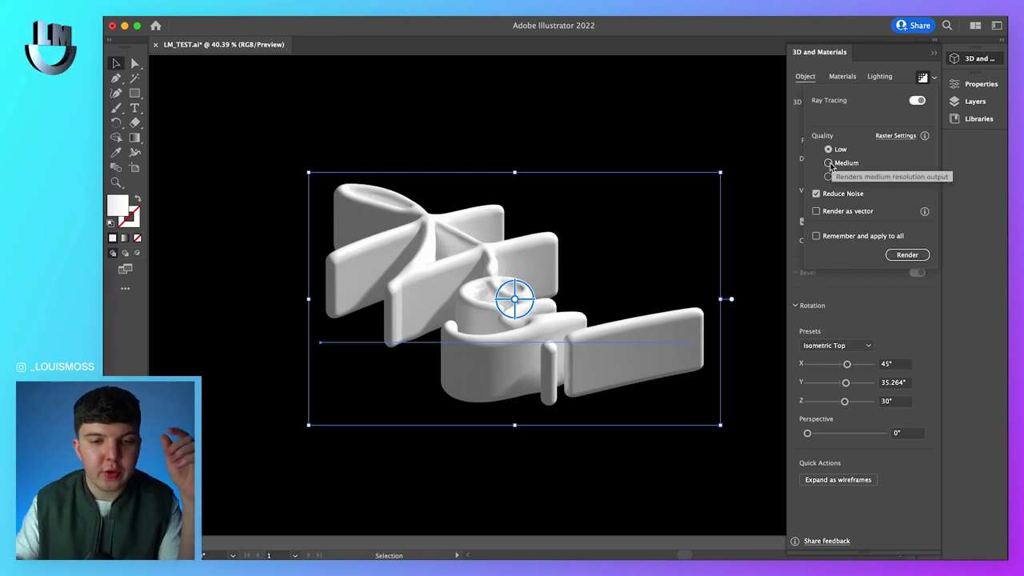
click(906, 254)
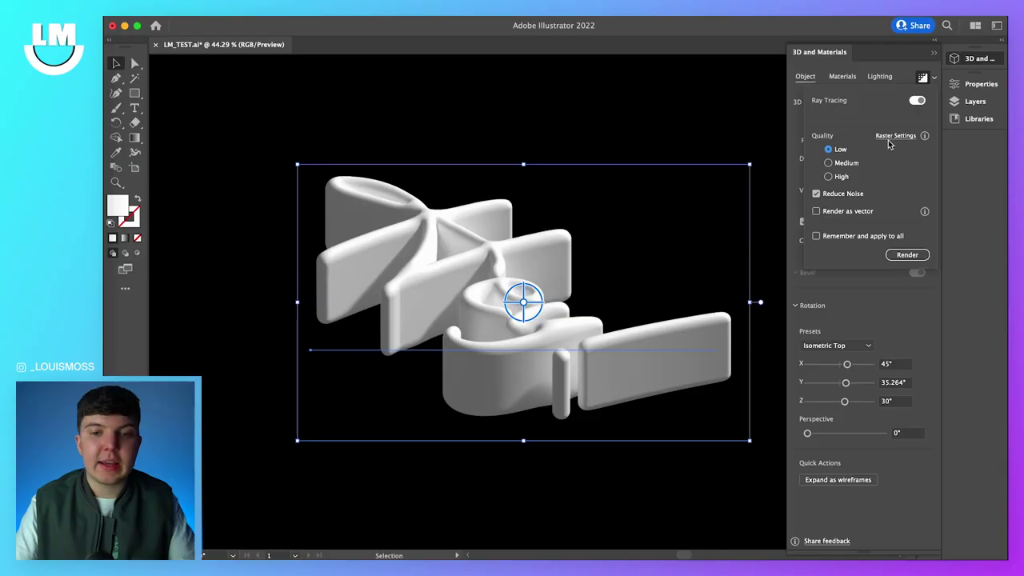
click(895, 136)
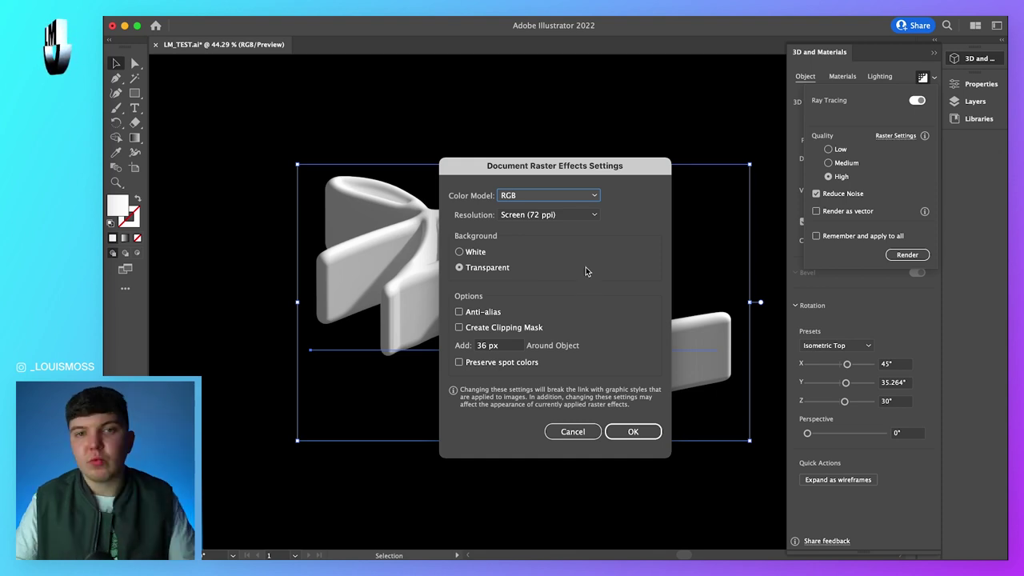
key(Return)
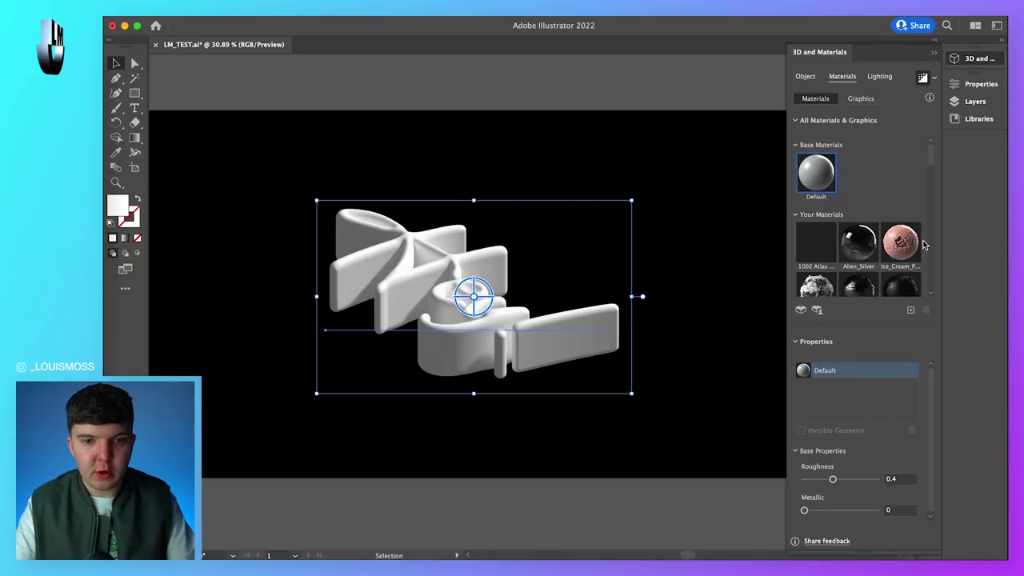
Step: Make the text glossy and metallic (Roughness 0.08, Metallic 0.72) and inspect the render
scroll(916, 460, down, 1)
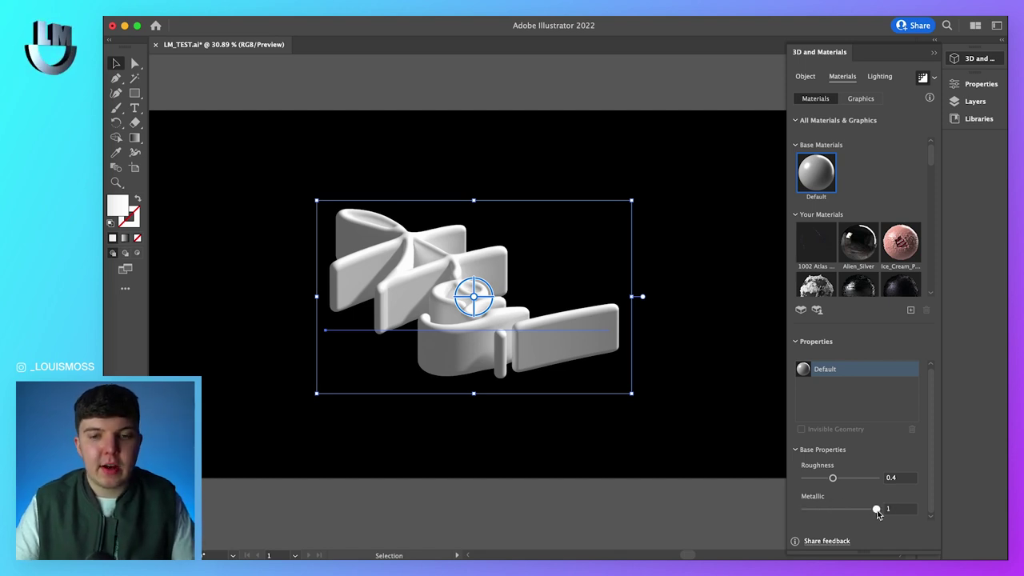
click(558, 429)
click(494, 339)
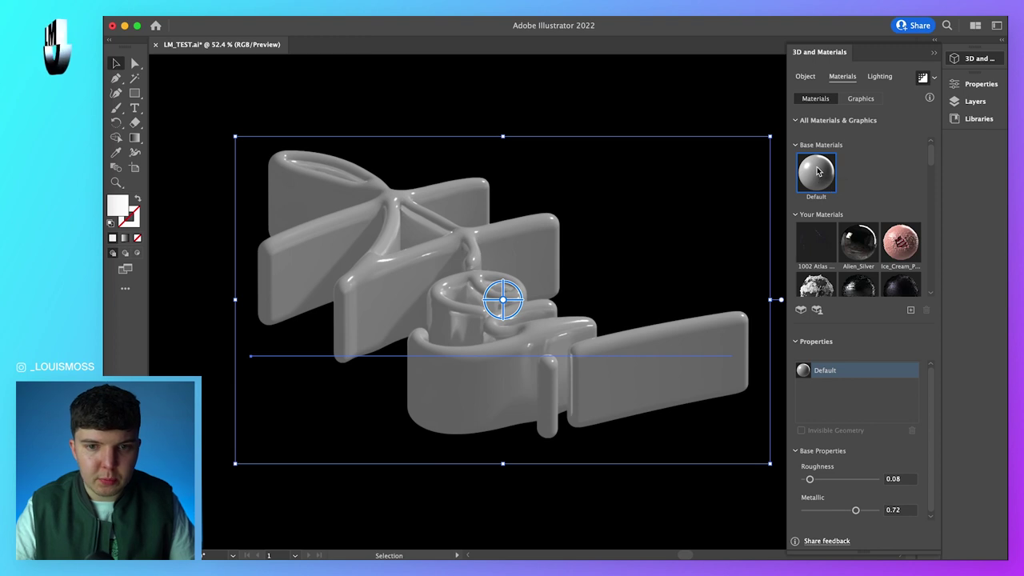
Step: Browse the materials list and apply the Alien_Silver material to the text
scroll(864, 176, down, 10)
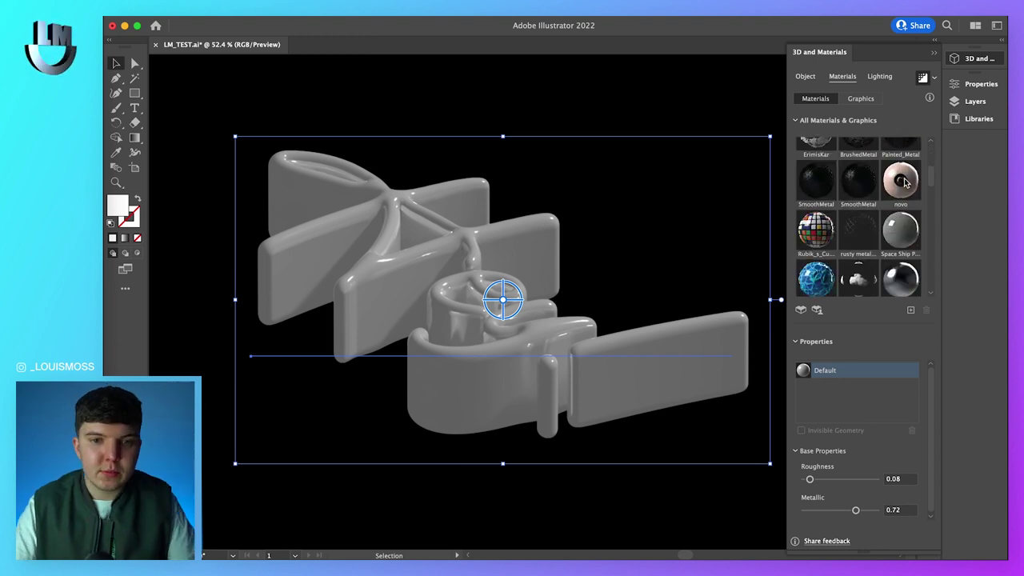
scroll(905, 184, down, 10)
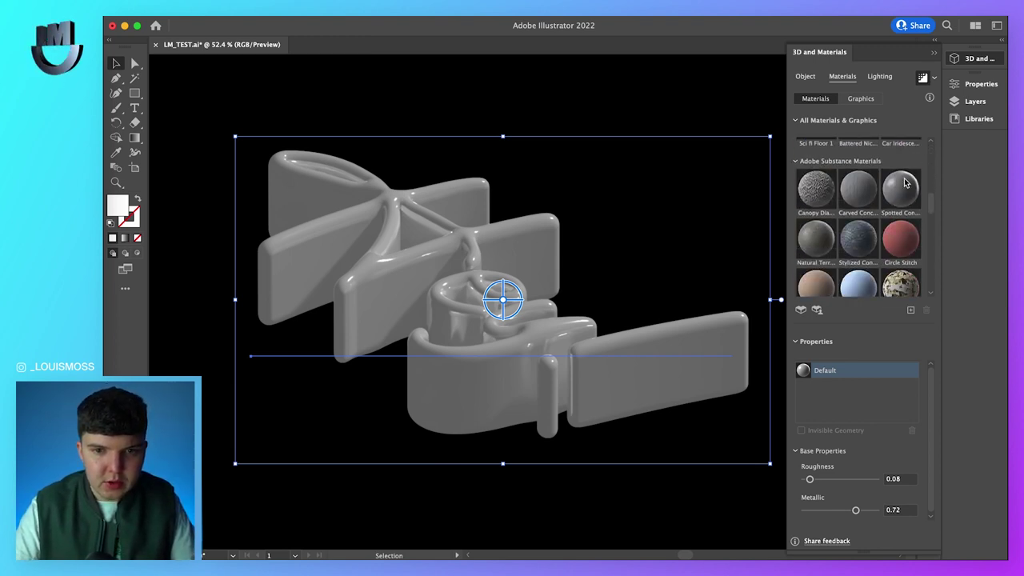
scroll(904, 184, down, 10)
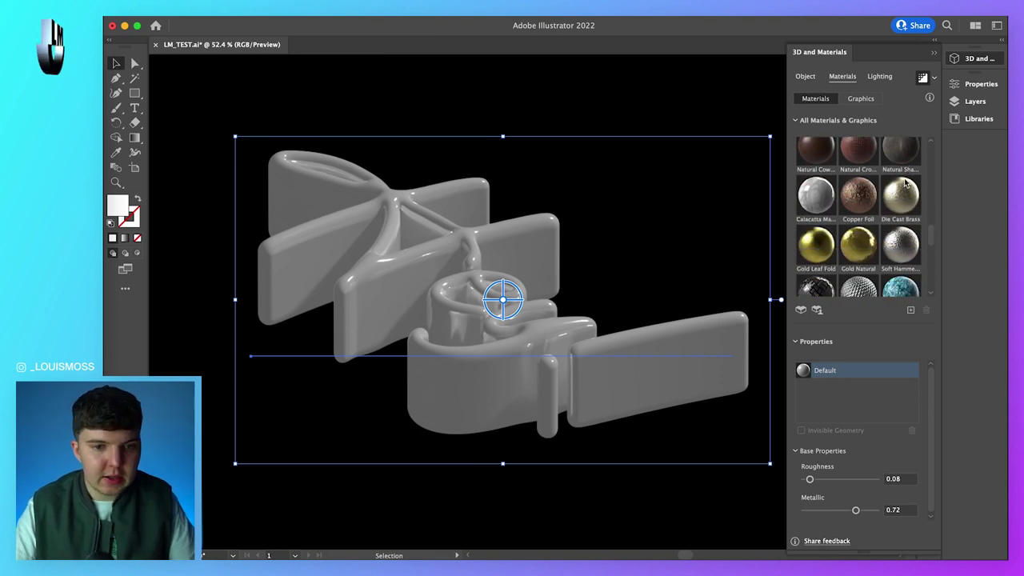
scroll(904, 183, down, 5)
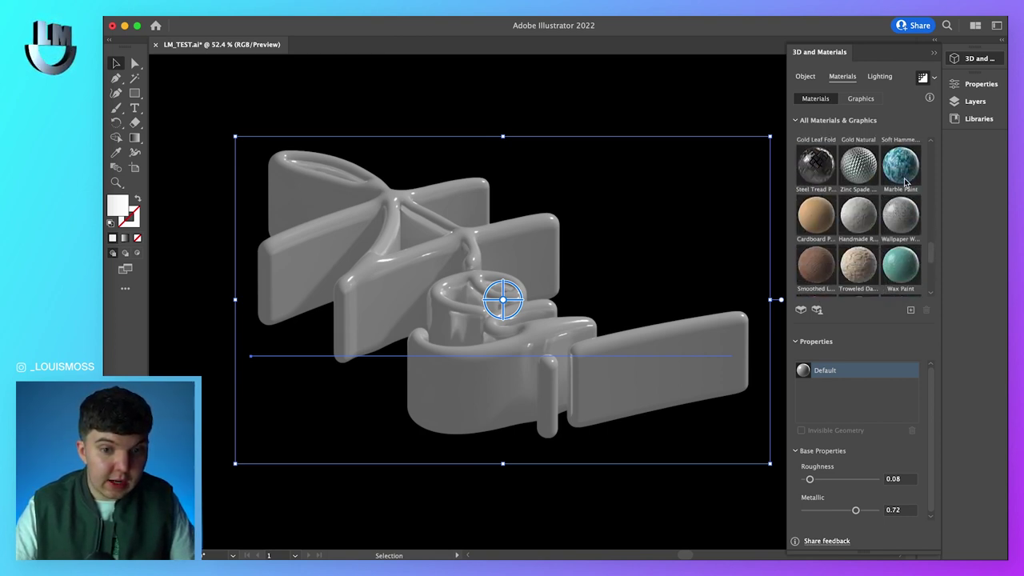
click(856, 208)
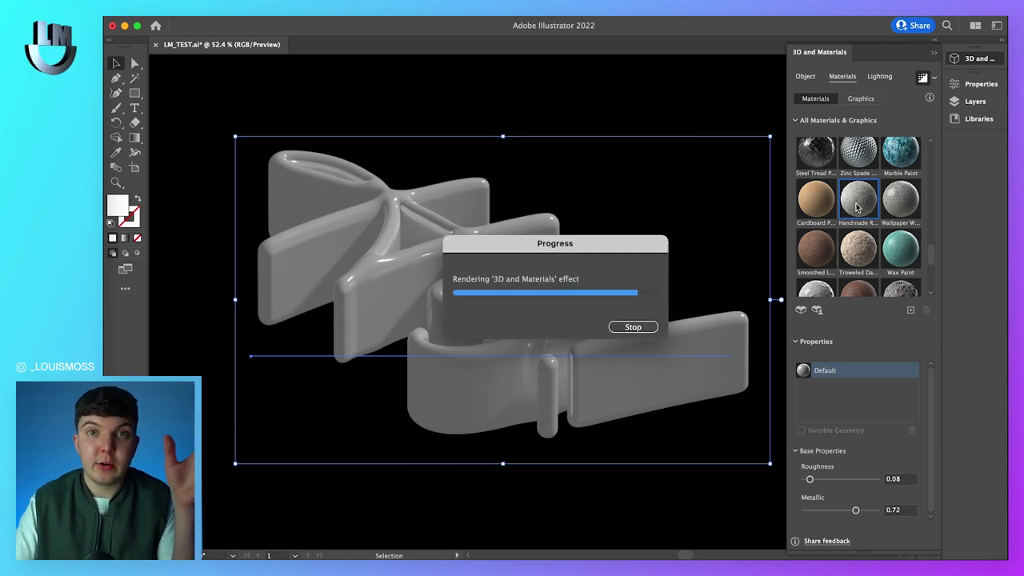
scroll(868, 253, down, 5)
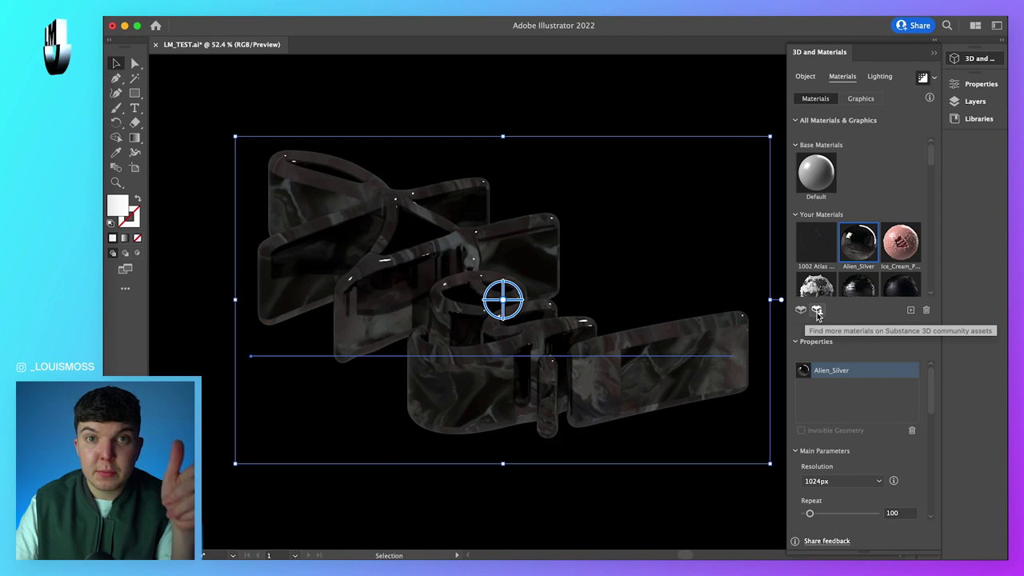
Step: Open the Substance 3D community assets site and scroll through its Materials grid
click(817, 311)
scroll(953, 468, up, 5)
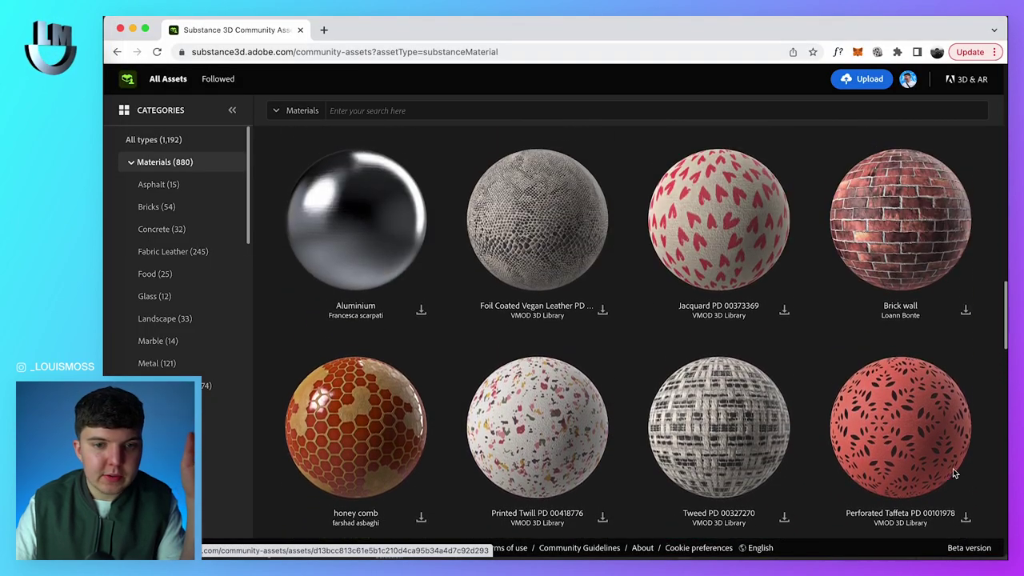
scroll(952, 473, up, 6)
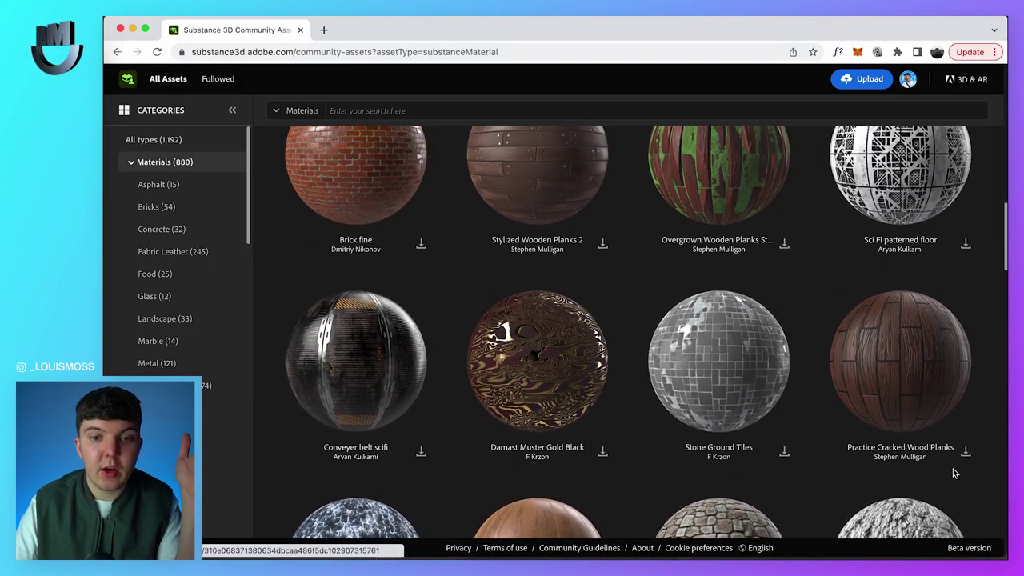
scroll(953, 474, up, 8)
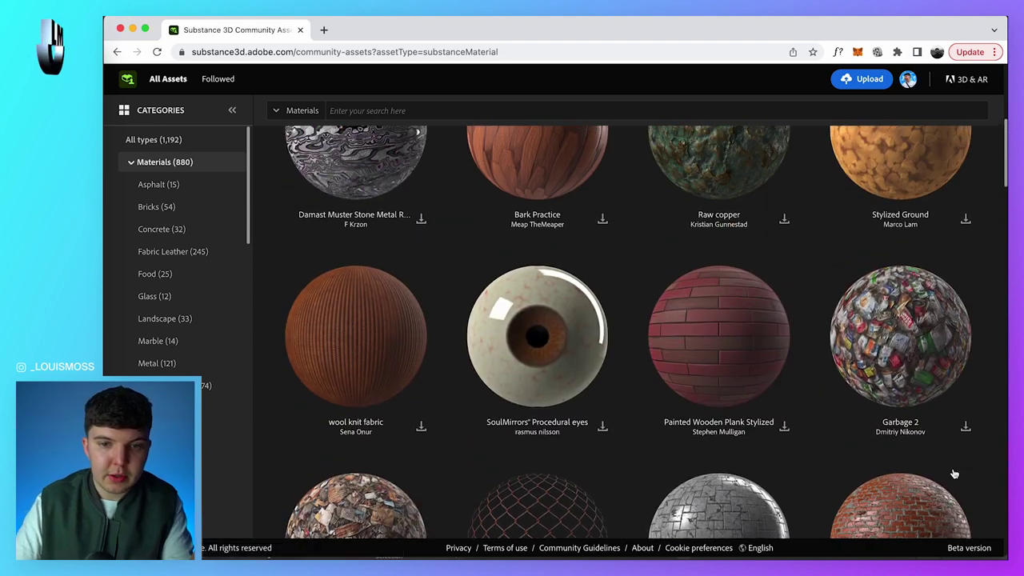
scroll(952, 468, up, 3)
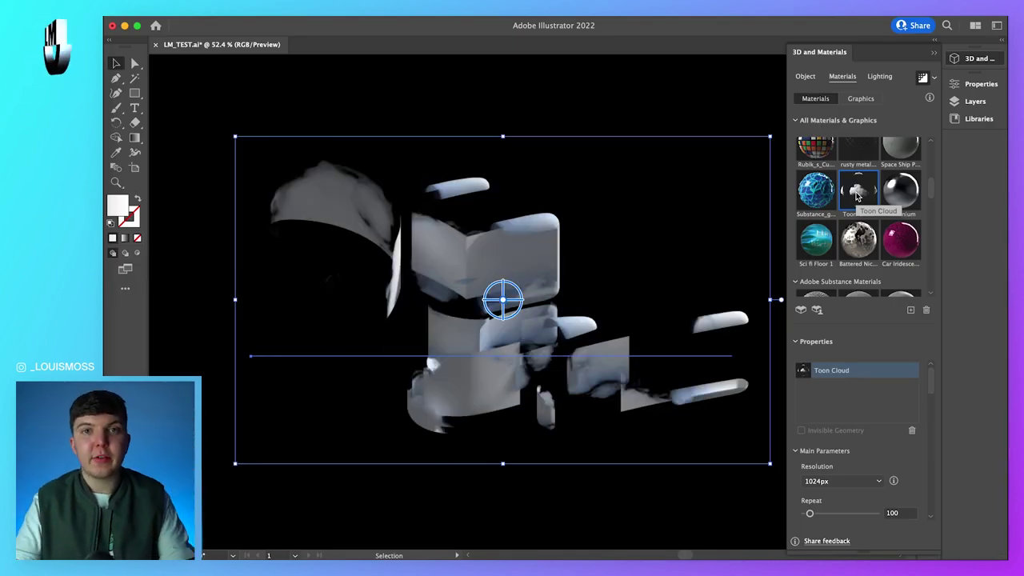
Step: Apply Toon Cloud to the text, raise its Repeat to 647, and rotate the object
scroll(877, 385, down, 5)
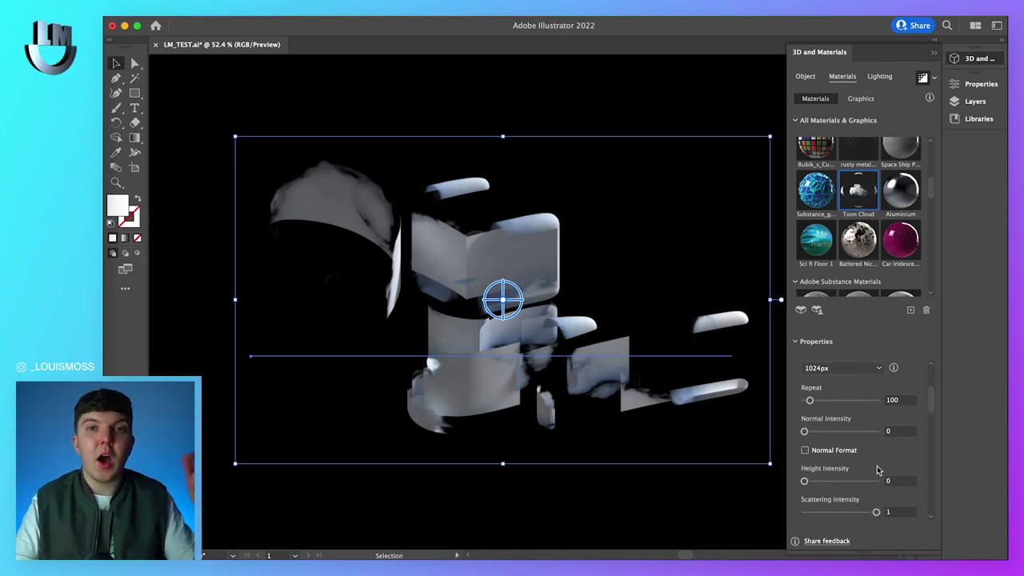
scroll(876, 471, down, 6)
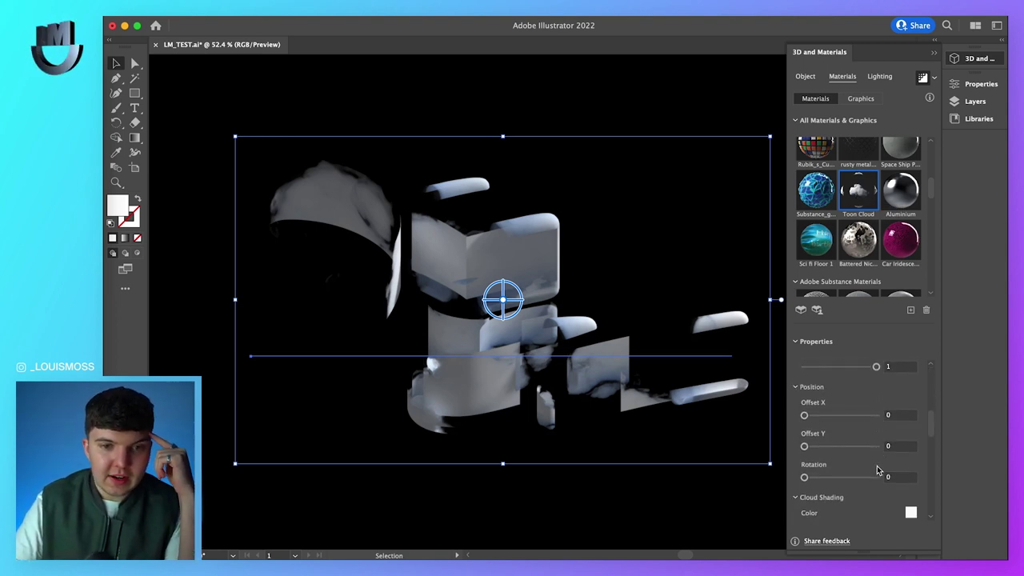
scroll(877, 470, up, 11)
drag(857, 433, 850, 434)
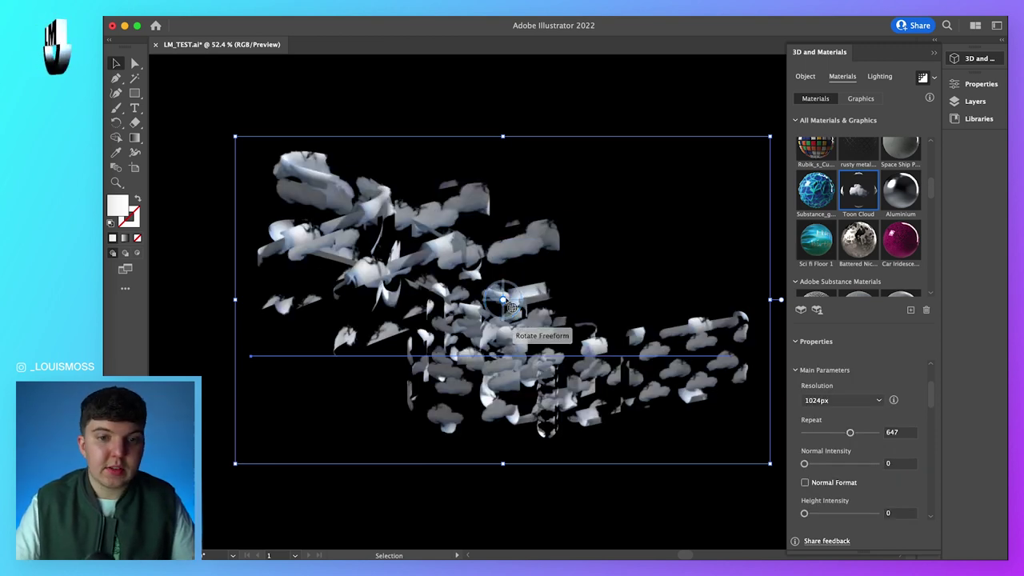
drag(504, 301, 503, 297)
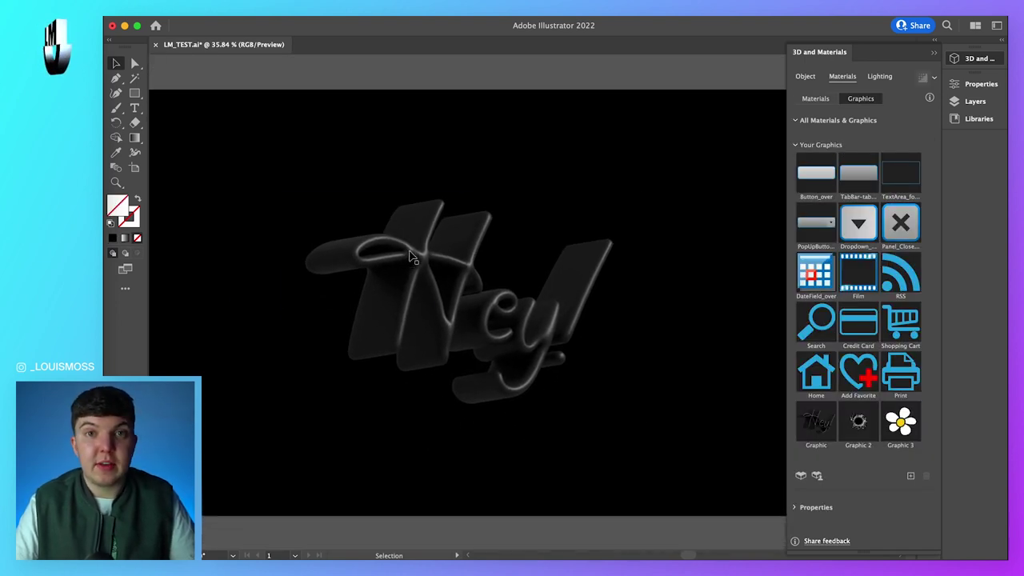
Step: Place the Graphic 3 flower on the Hey lettering faces and shrink it to a small decoration
click(902, 428)
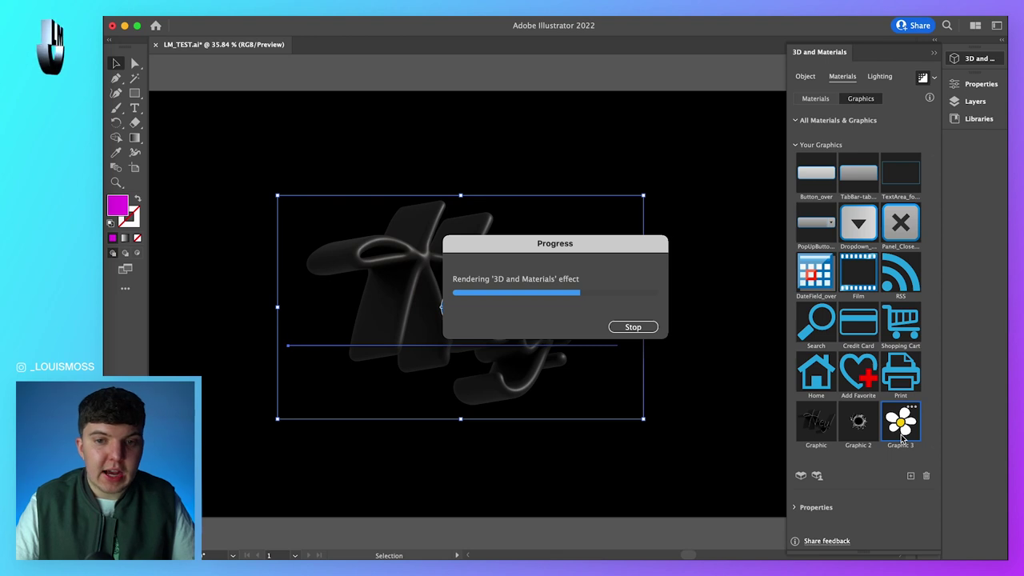
drag(736, 299, 398, 319)
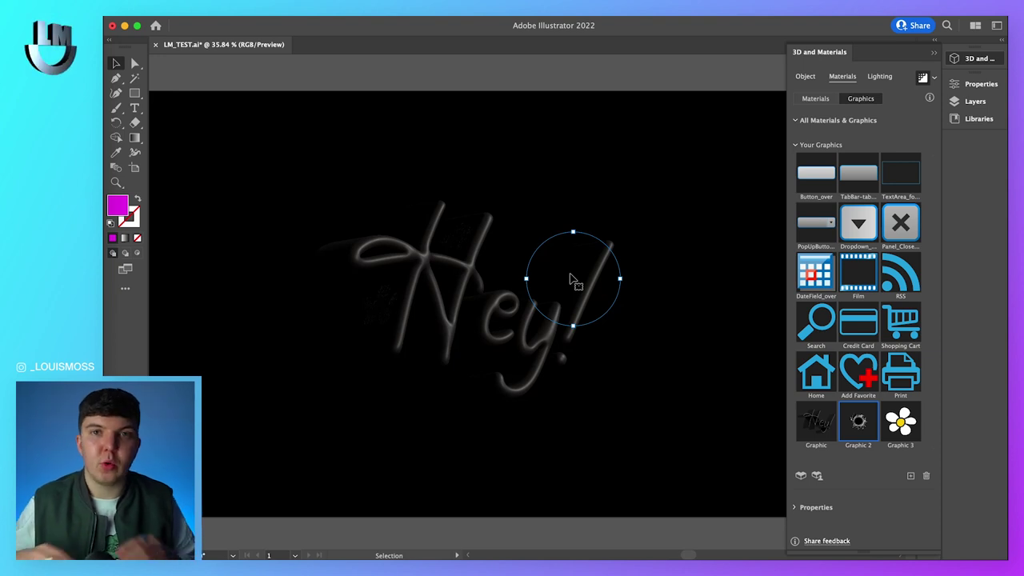
click(534, 528)
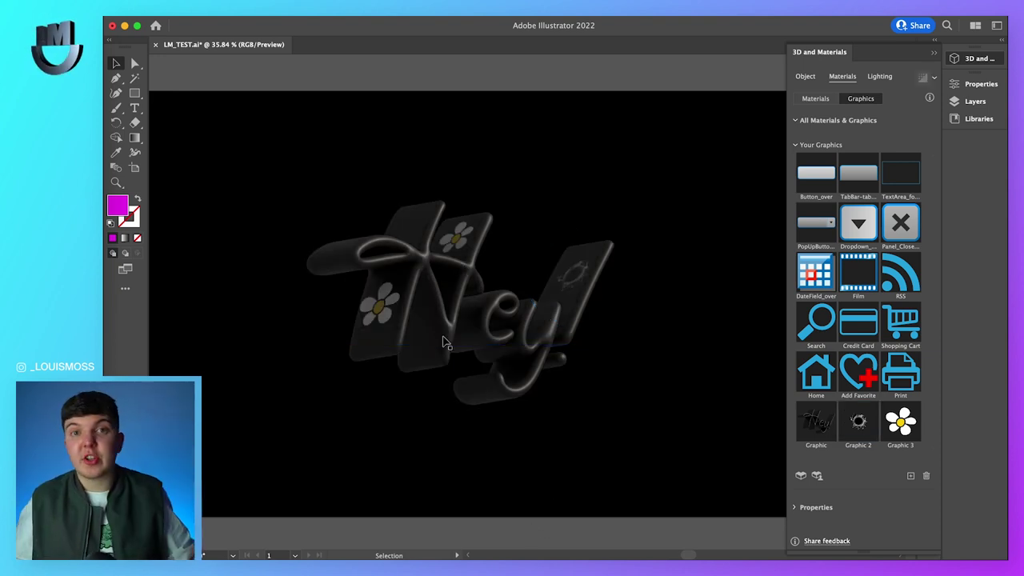
scroll(442, 338, up, 8)
scroll(444, 342, down, 4)
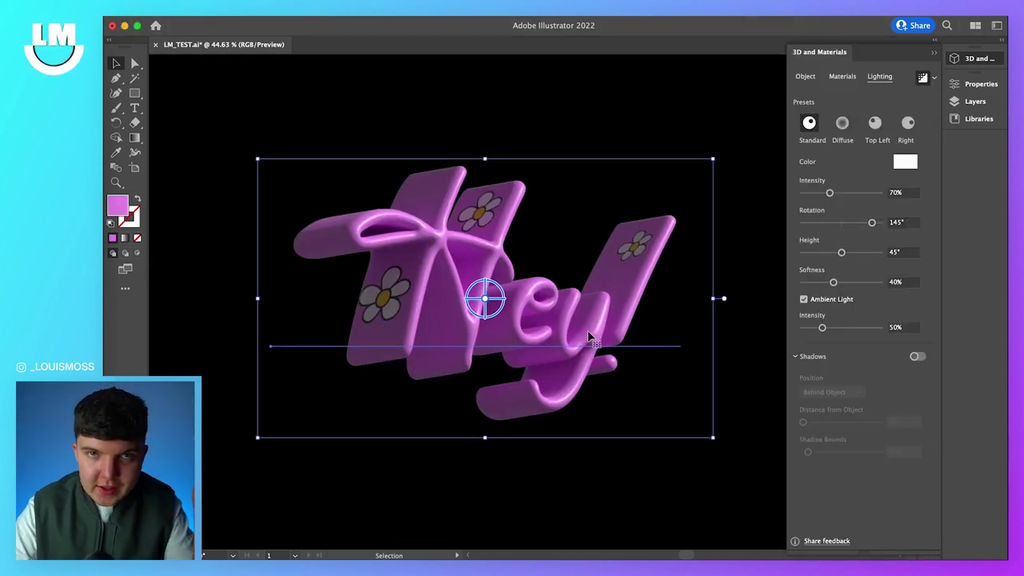
Step: Set the light to 145% intensity, 98° rotation, 63° height, 85% softness and 134% ambient
drag(829, 193, 863, 225)
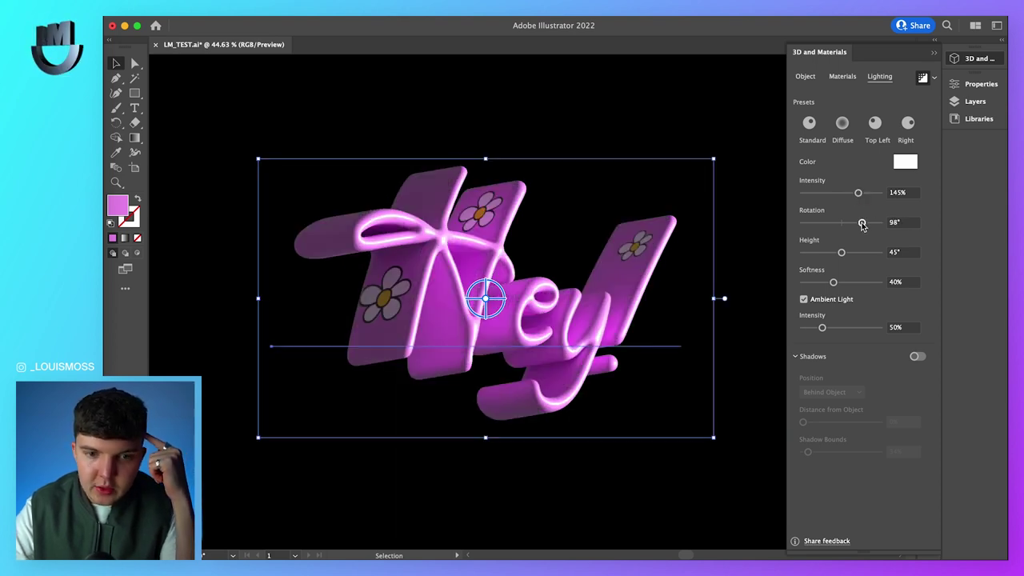
click(855, 252)
click(867, 283)
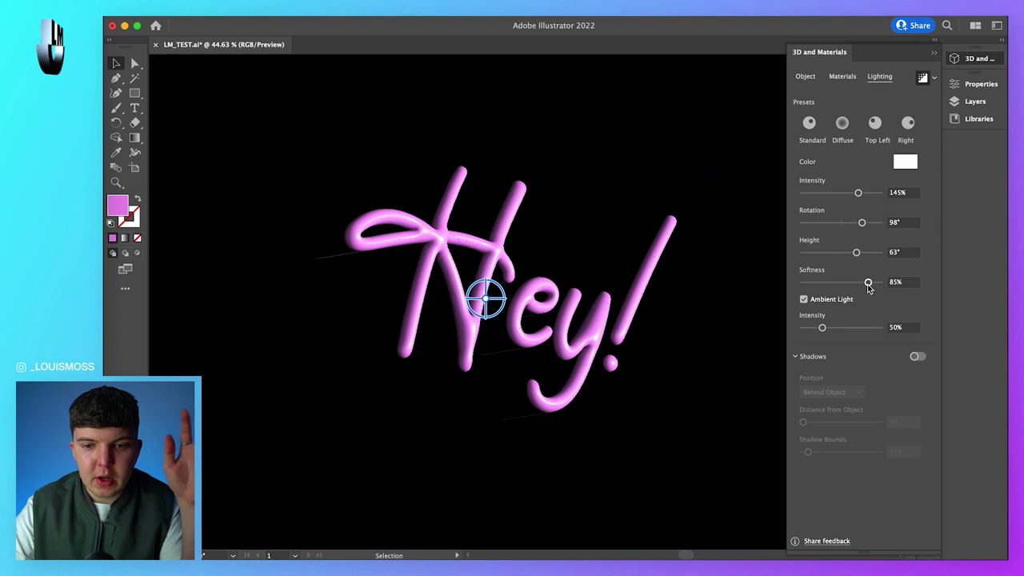
click(854, 327)
click(738, 452)
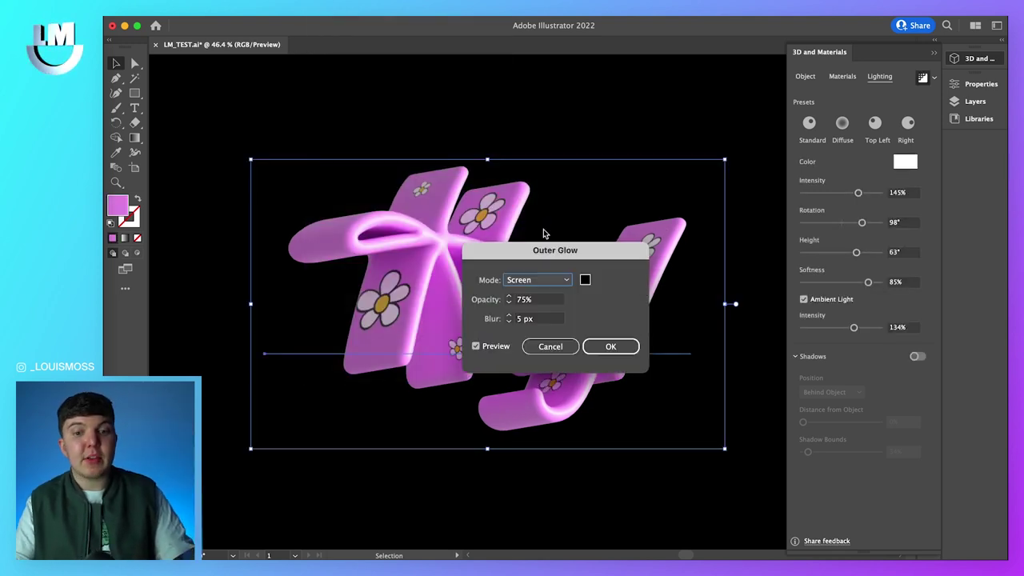
Step: Make the Outer Glow colour magenta with 100% opacity
click(585, 280)
key(super+v)
click(601, 182)
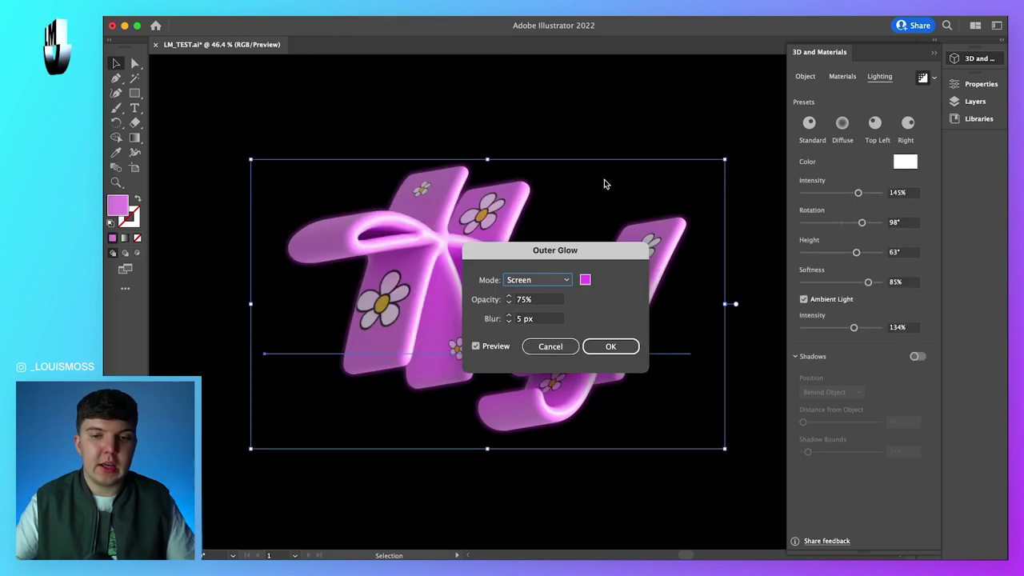
key(Tab)
text(100)
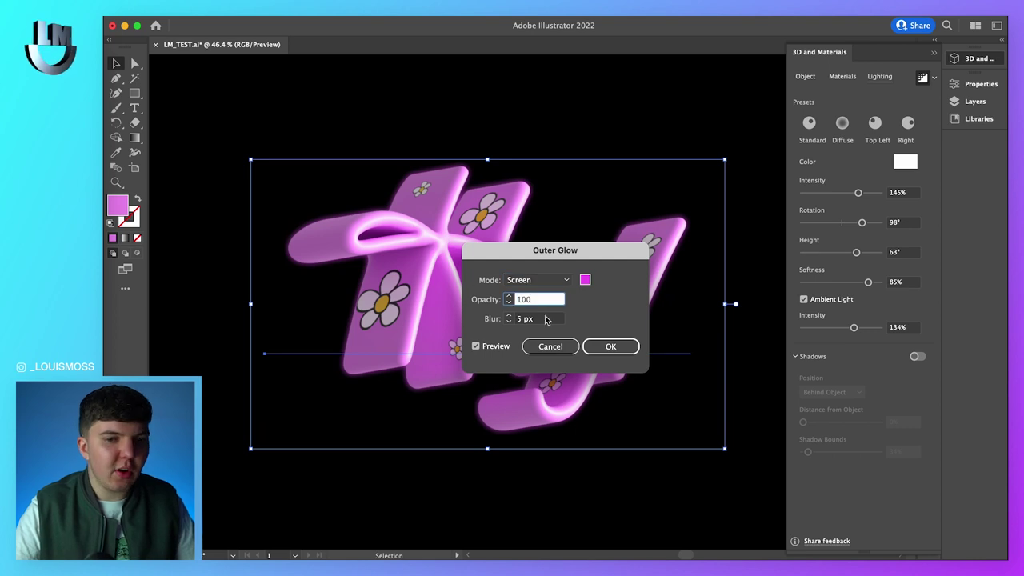
key(Tab)
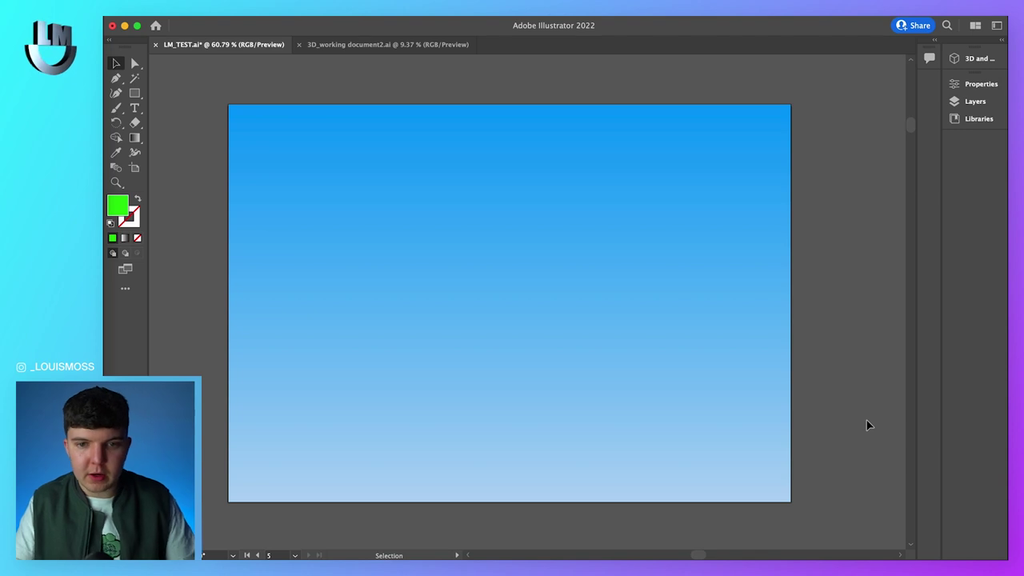
Step: Show all hidden objects to reveal the green 3D alien head, zoom in and select it
key(super+alt+3)
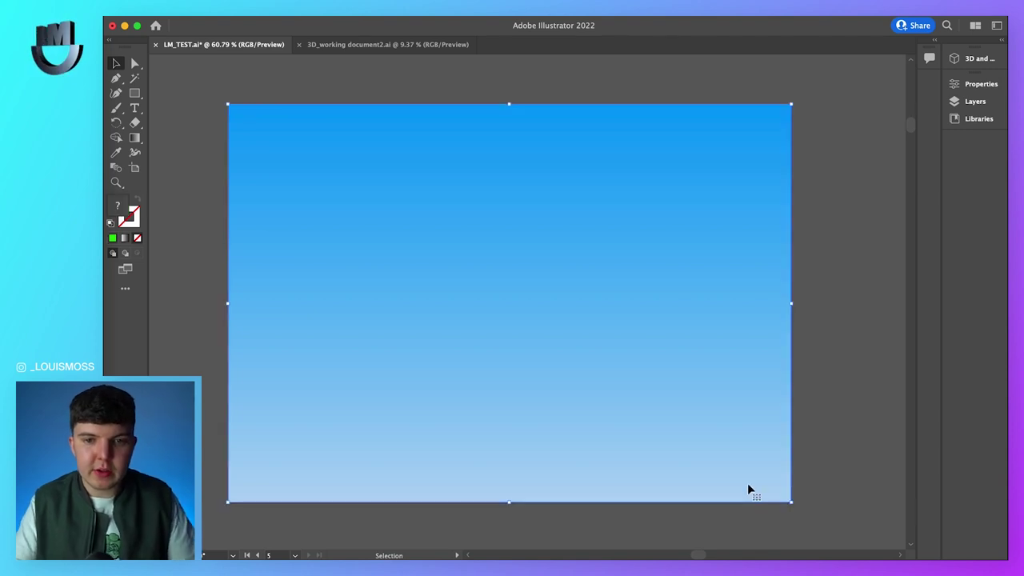
click(875, 410)
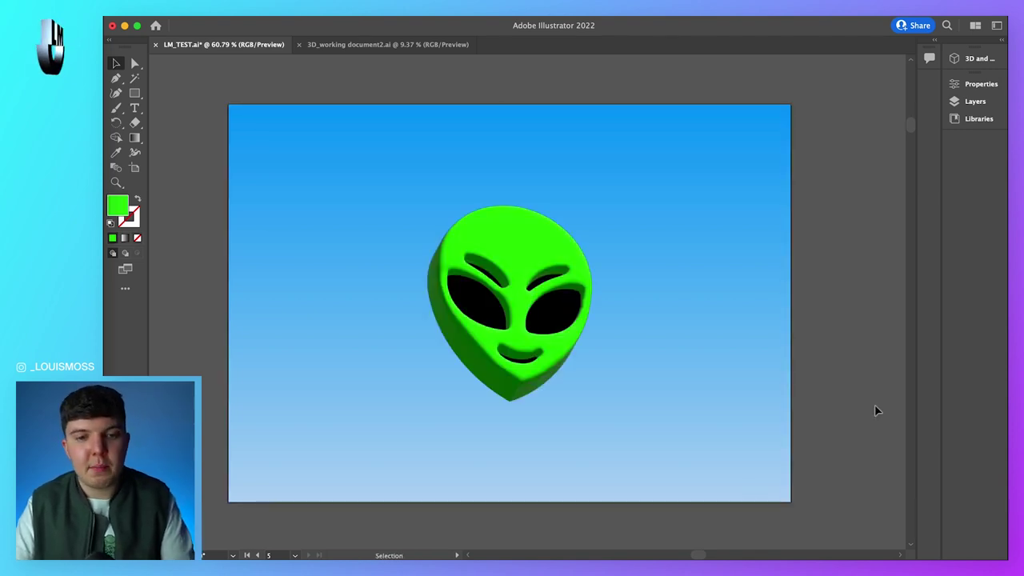
scroll(874, 411, up, 3)
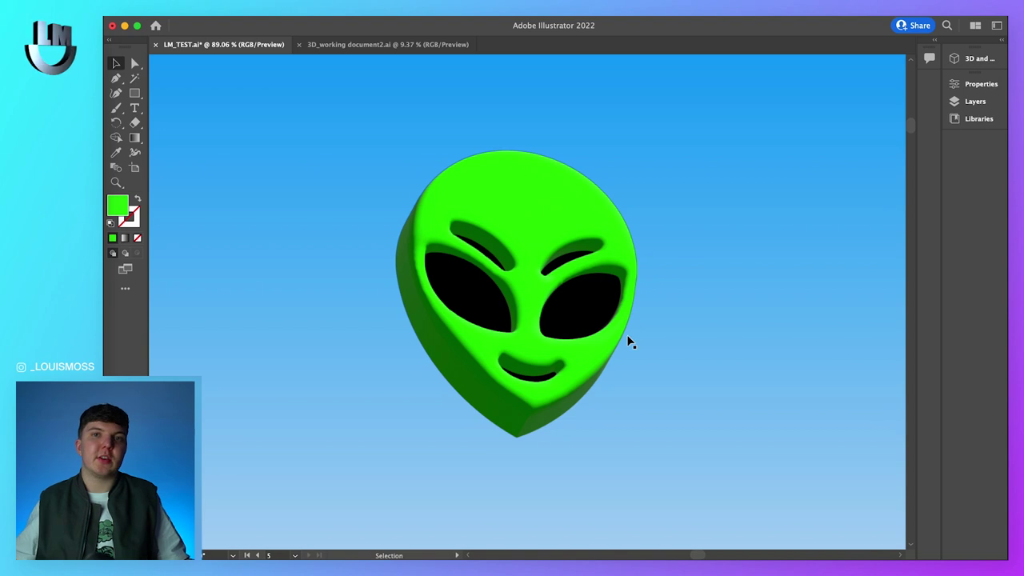
click(601, 330)
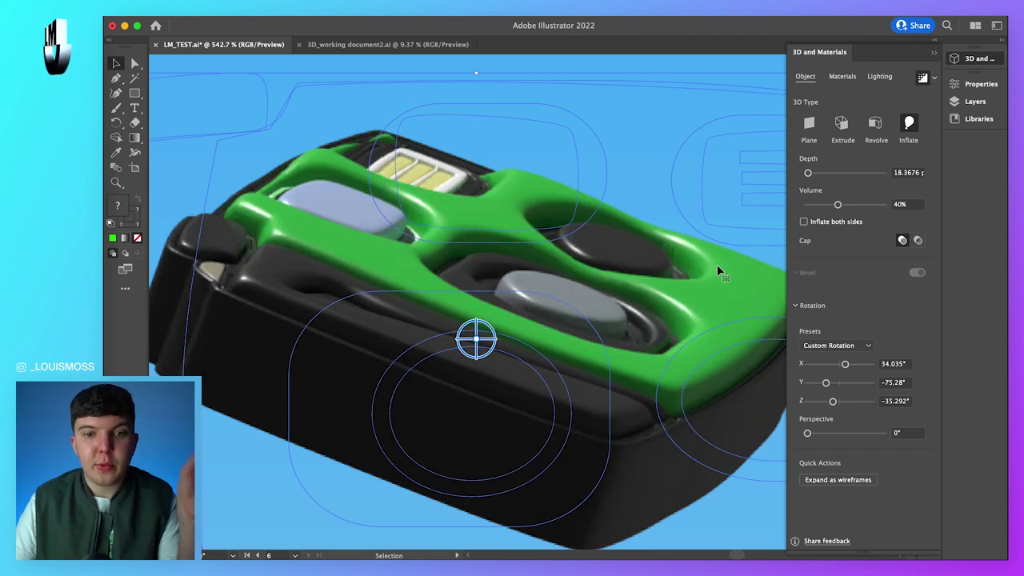
Step: Deselect the inflated gadget and pan around its finished ray-traced render
click(647, 70)
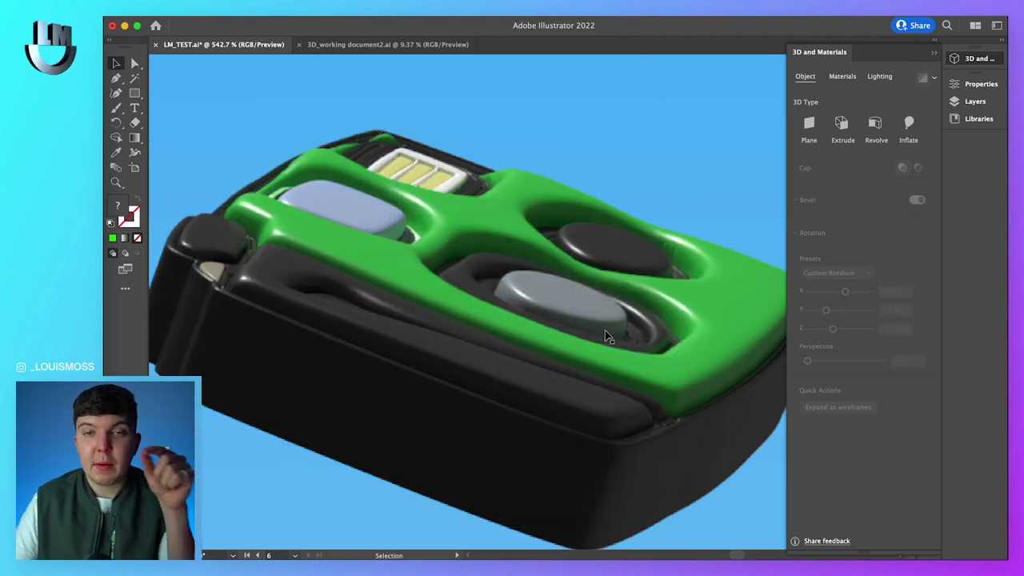
scroll(606, 328, up, 3)
scroll(606, 328, left, 10)
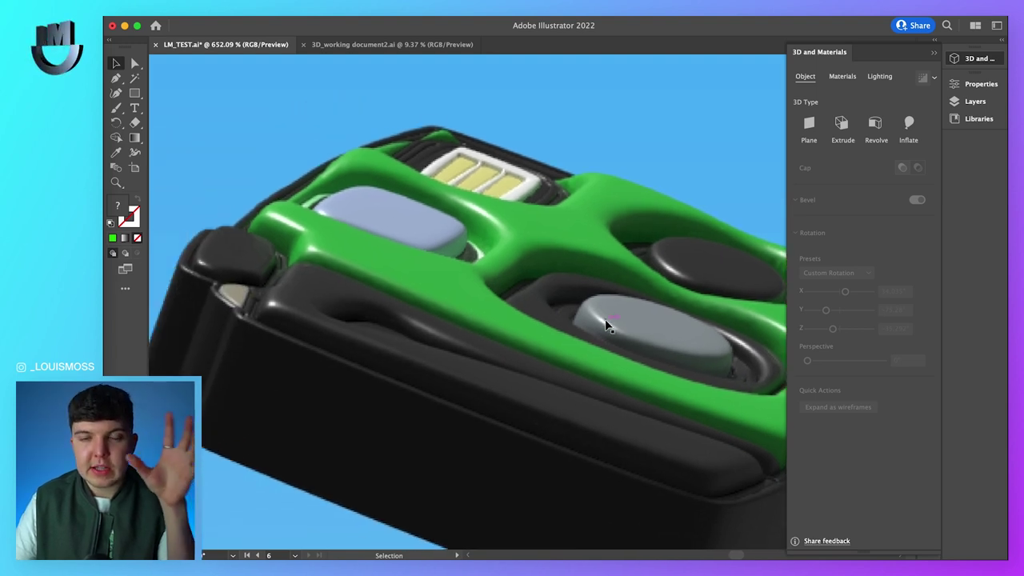
scroll(606, 327, right, 10)
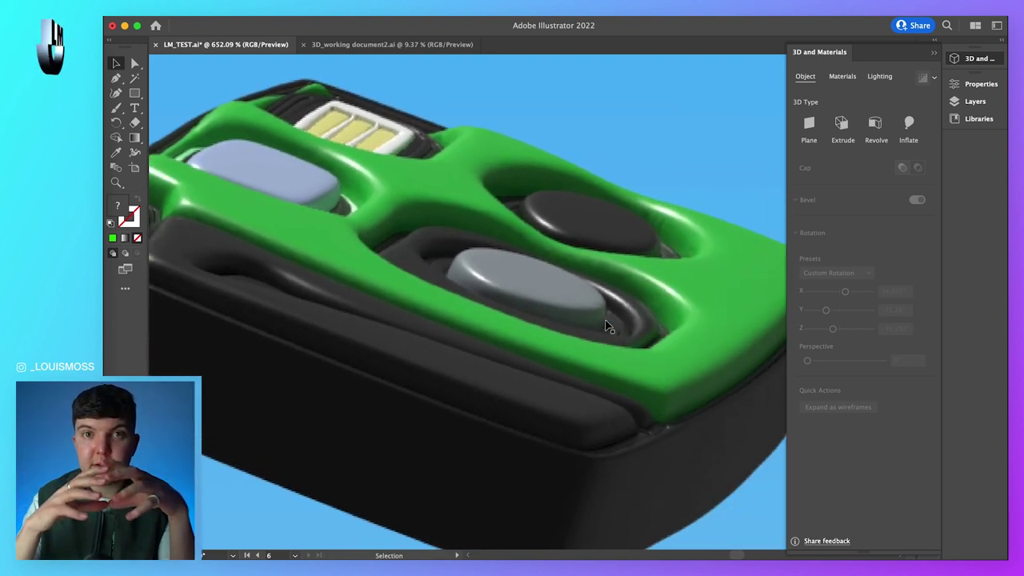
scroll(554, 229, down, 5)
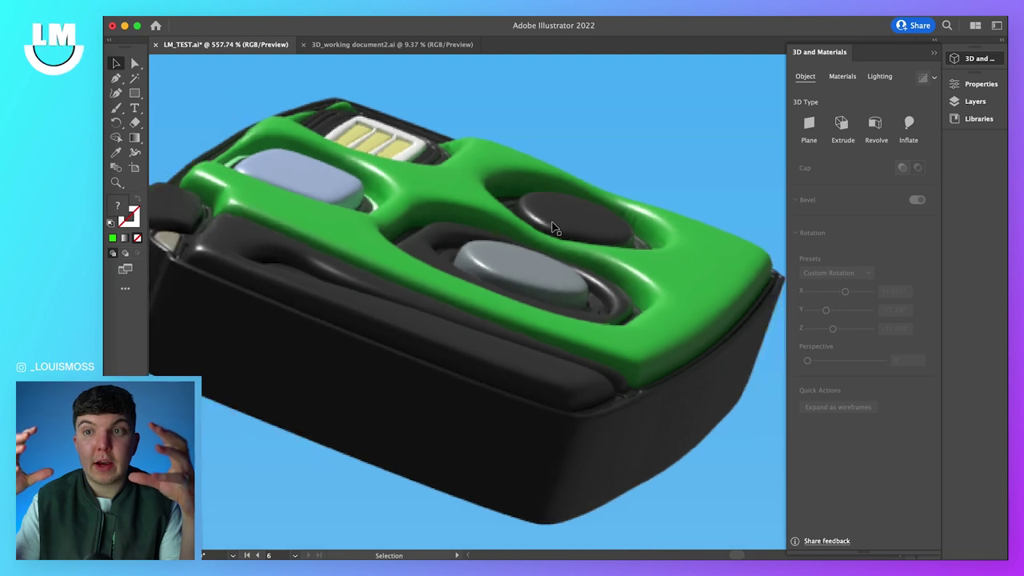
scroll(553, 228, down, 2)
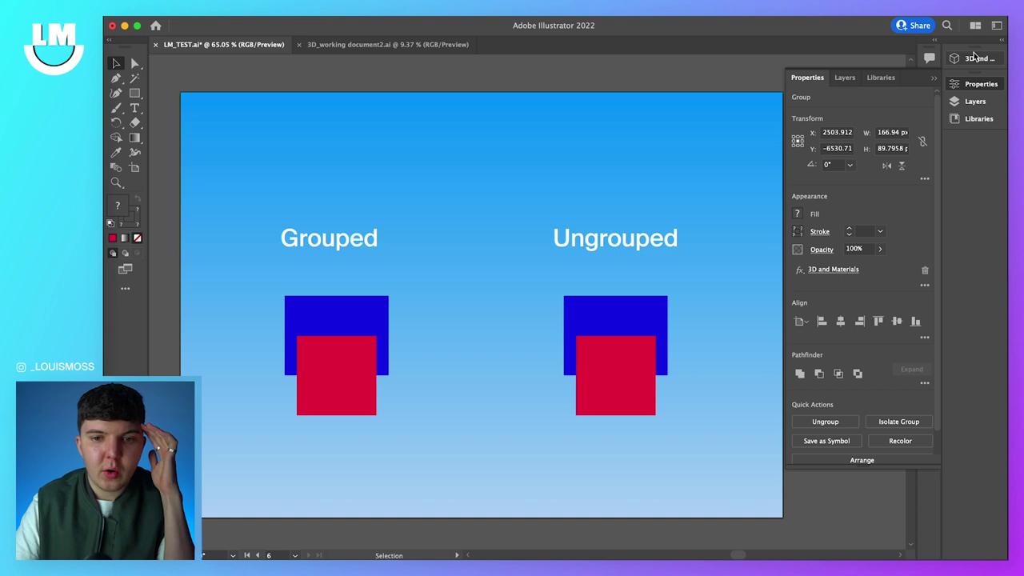
Step: Inflate the grouped square pair and the ungrouped blue and red squares in 3D
click(975, 59)
click(347, 371)
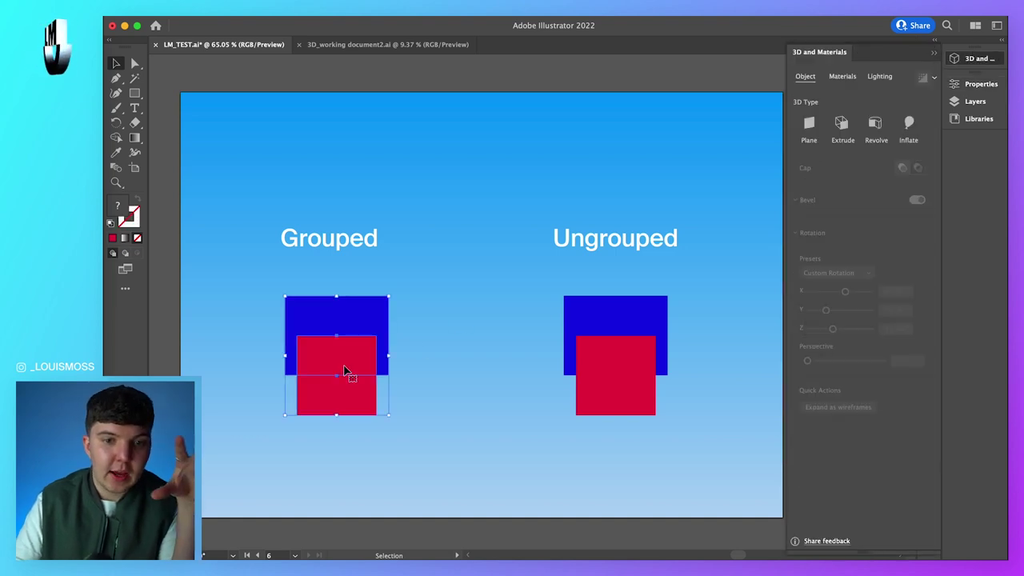
click(909, 124)
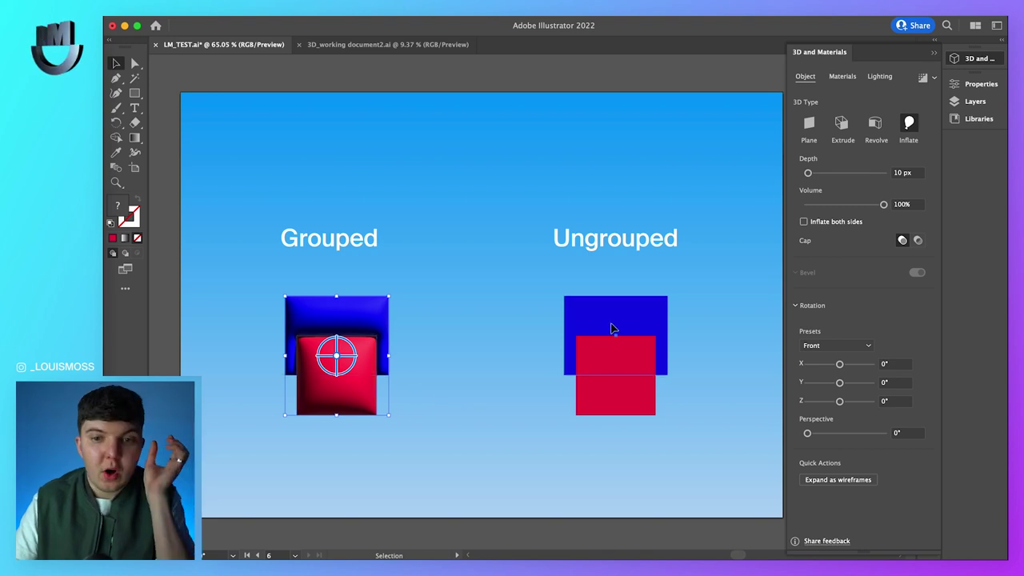
click(612, 326)
shift+click(614, 390)
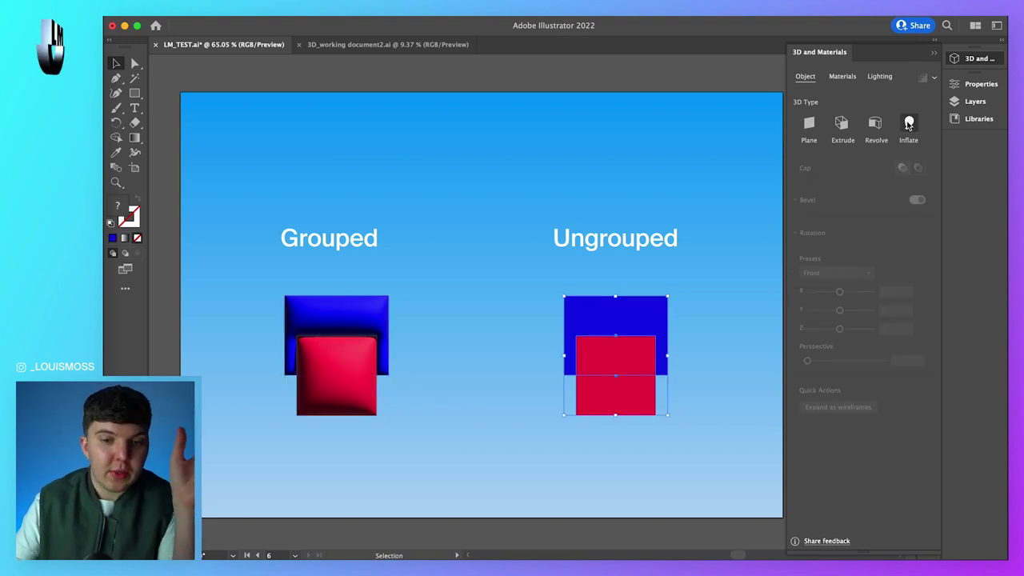
click(908, 124)
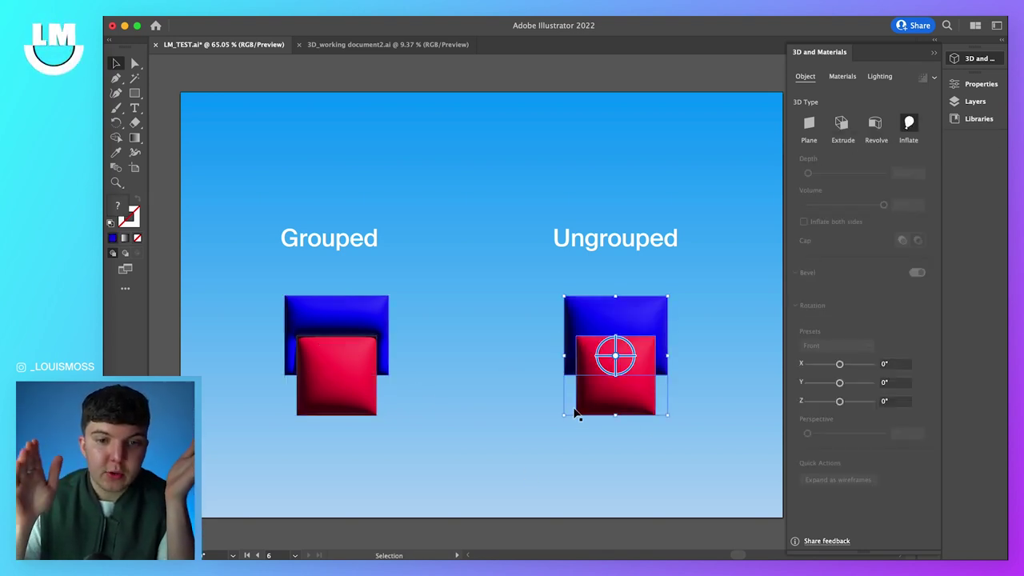
Step: Rotate the inflated ungrouped red and blue shapes individually
scroll(507, 377, up, 5)
click(503, 411)
drag(503, 411, 548, 274)
click(503, 272)
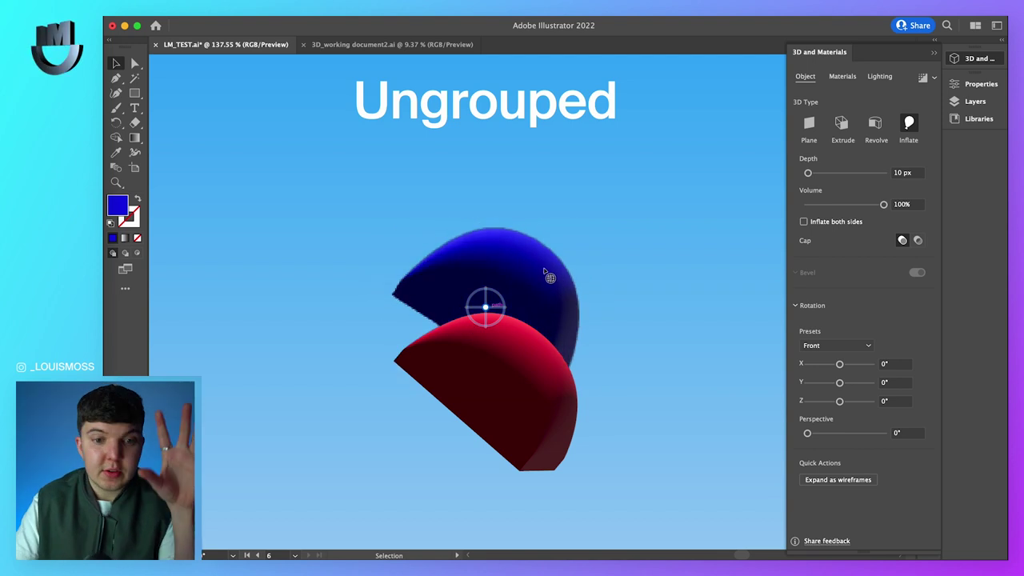
click(663, 387)
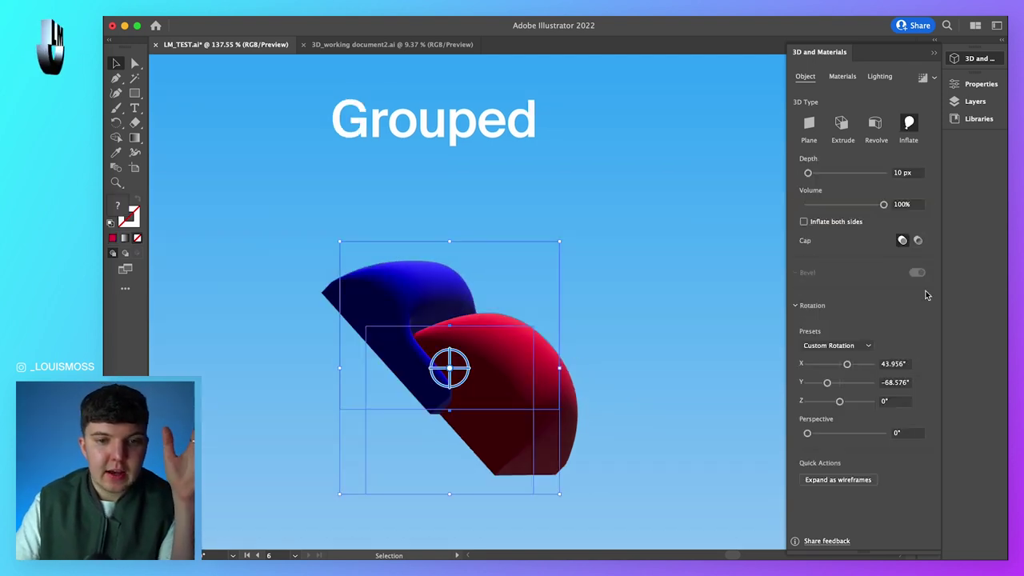
Step: Inflate the grouped pair on both sides and rotate it to 43.956°, −68.576°, 0°
click(803, 223)
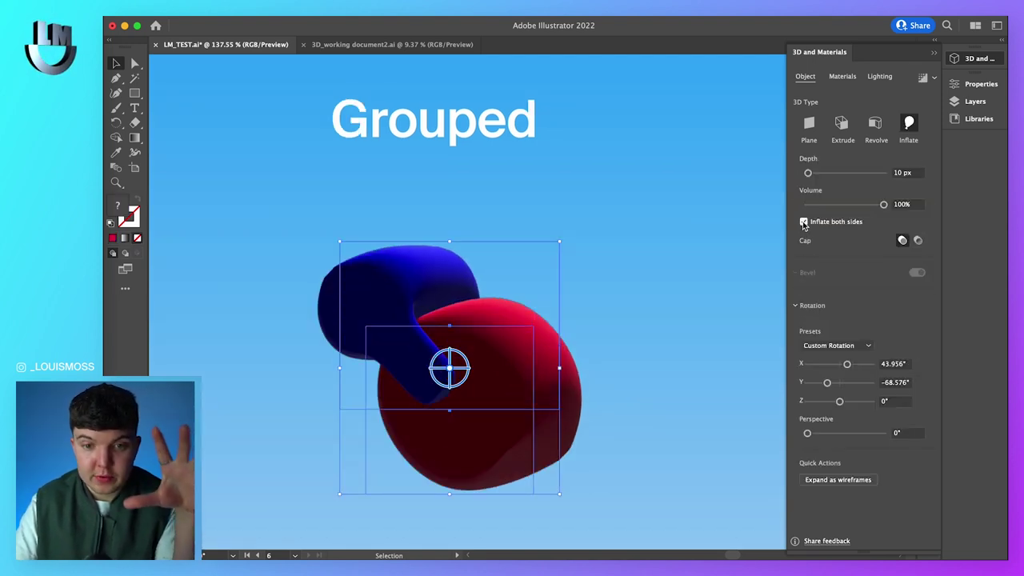
click(673, 358)
click(492, 366)
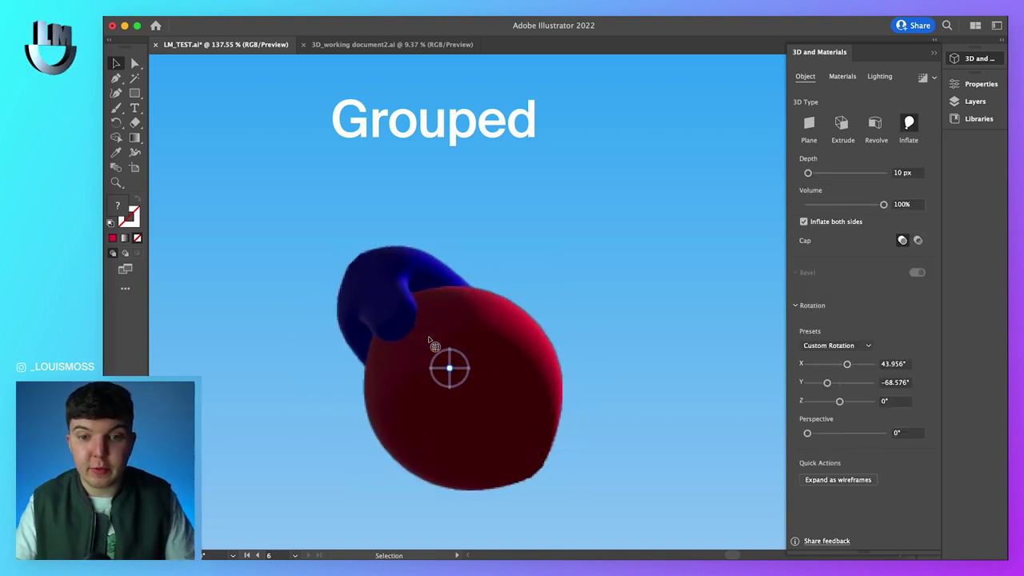
drag(457, 378, 471, 309)
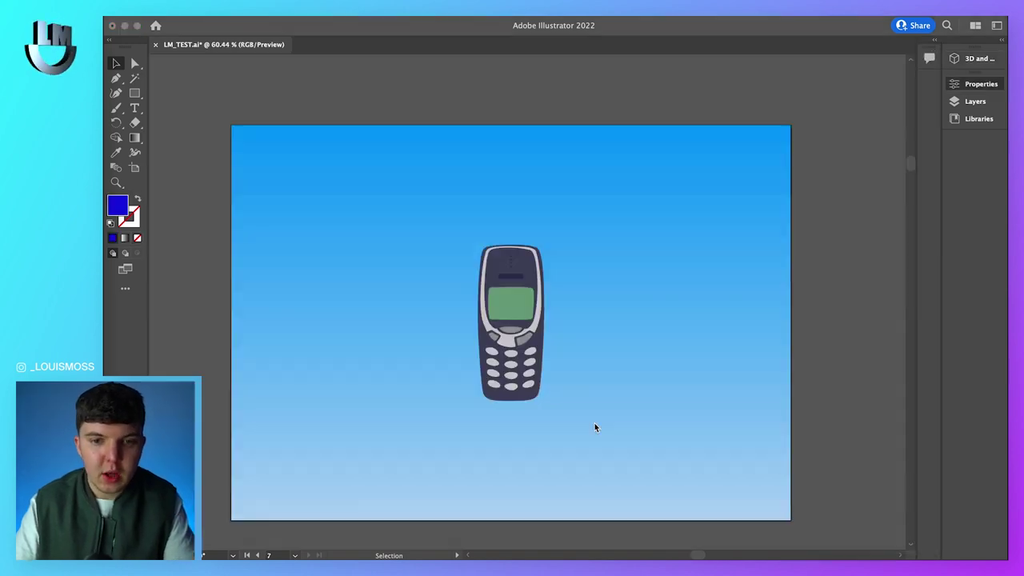
Step: Use Direct Selection to pick out the dark phone body among the phone's parts
click(808, 366)
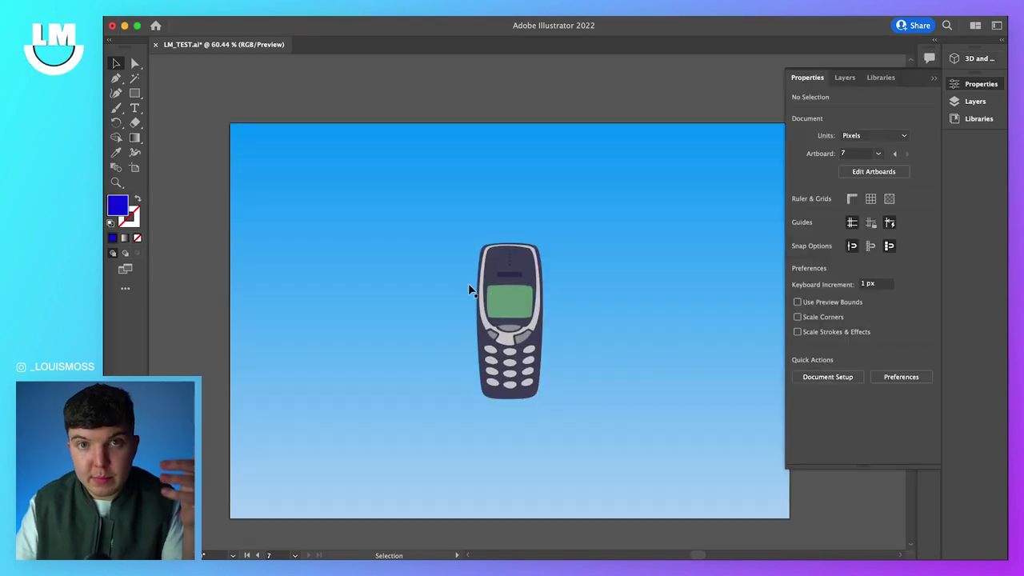
click(135, 63)
click(560, 290)
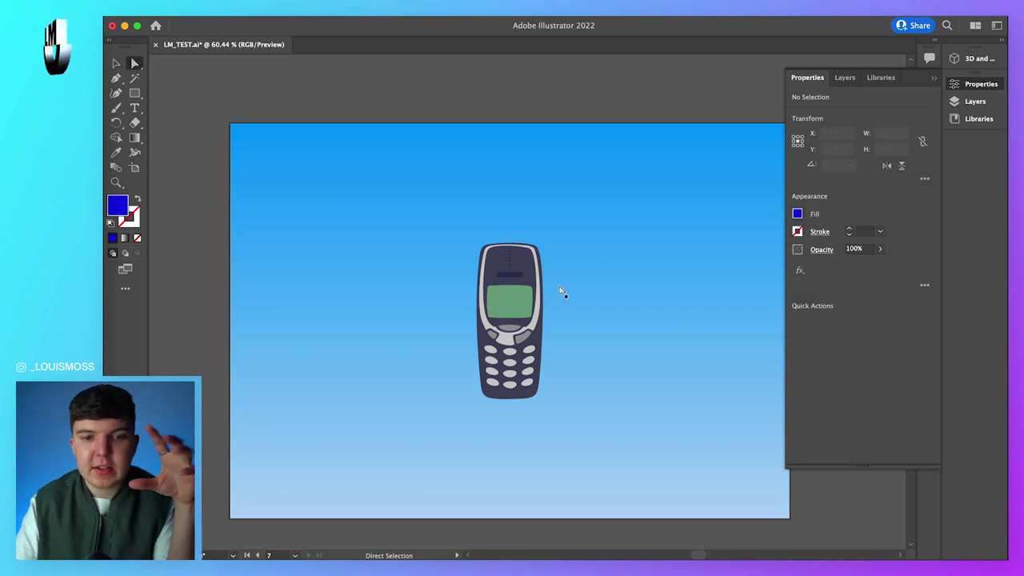
click(505, 304)
click(532, 302)
scroll(532, 308, up, 5)
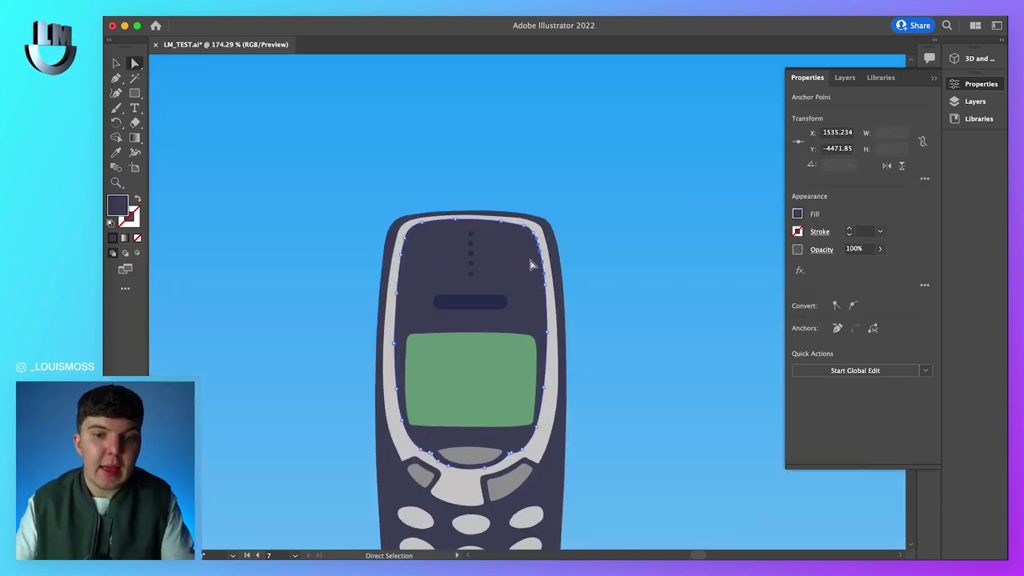
click(664, 371)
click(491, 272)
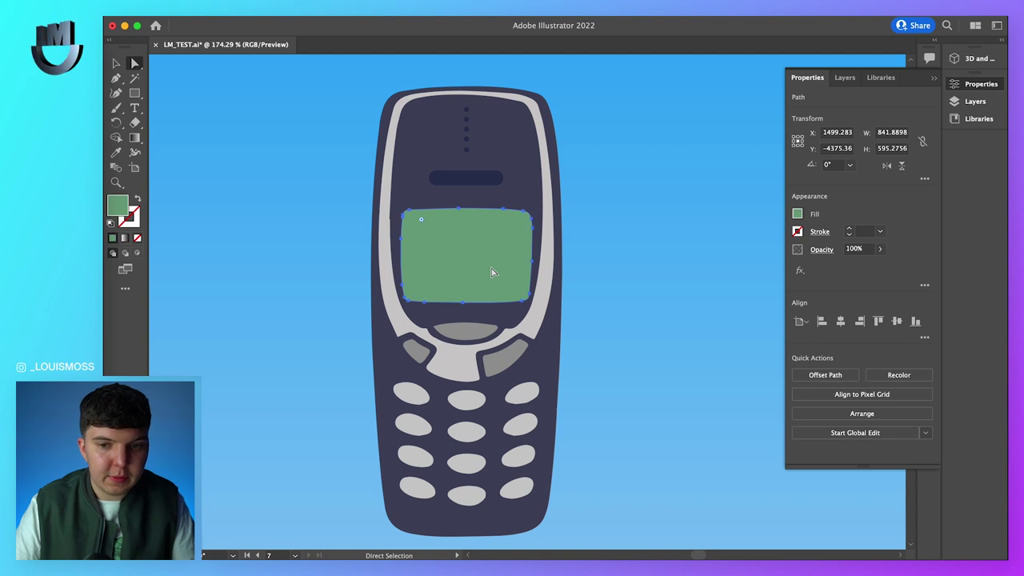
click(458, 365)
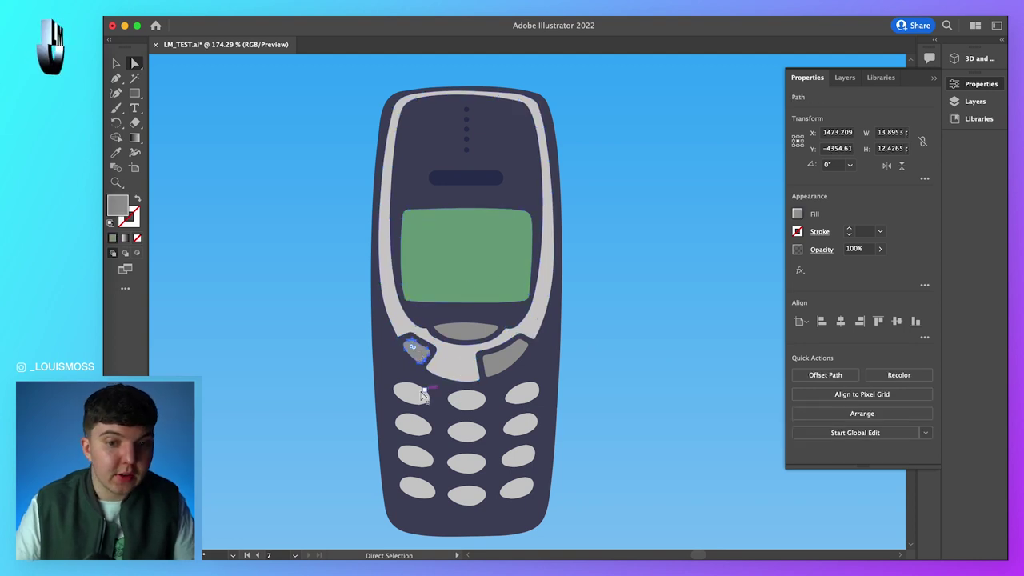
click(415, 425)
click(376, 351)
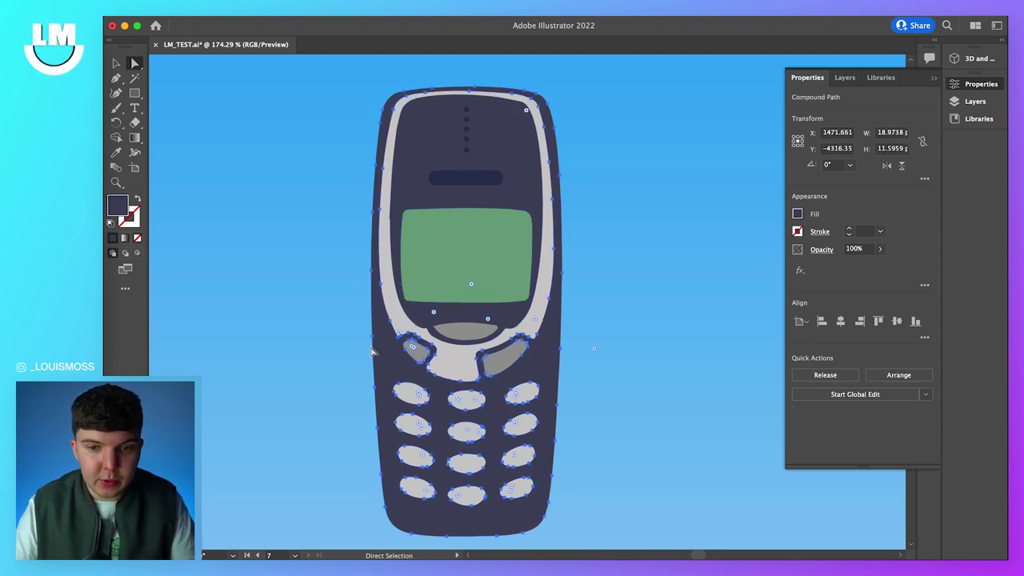
Step: Fill the phone body with blue hex 192fb2 and bring up its 3D settings
double_click(117, 206)
key(super+v)
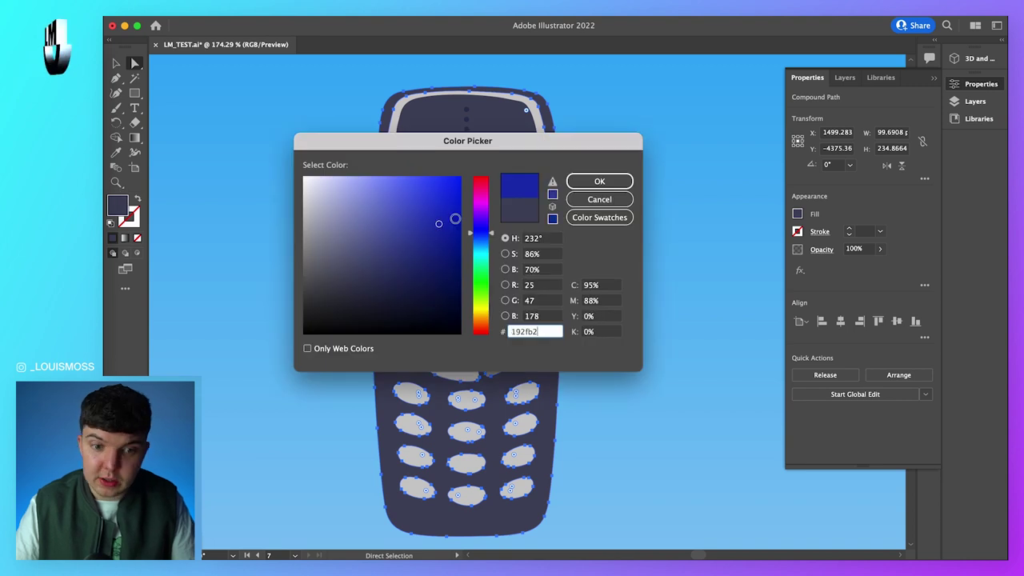
click(599, 181)
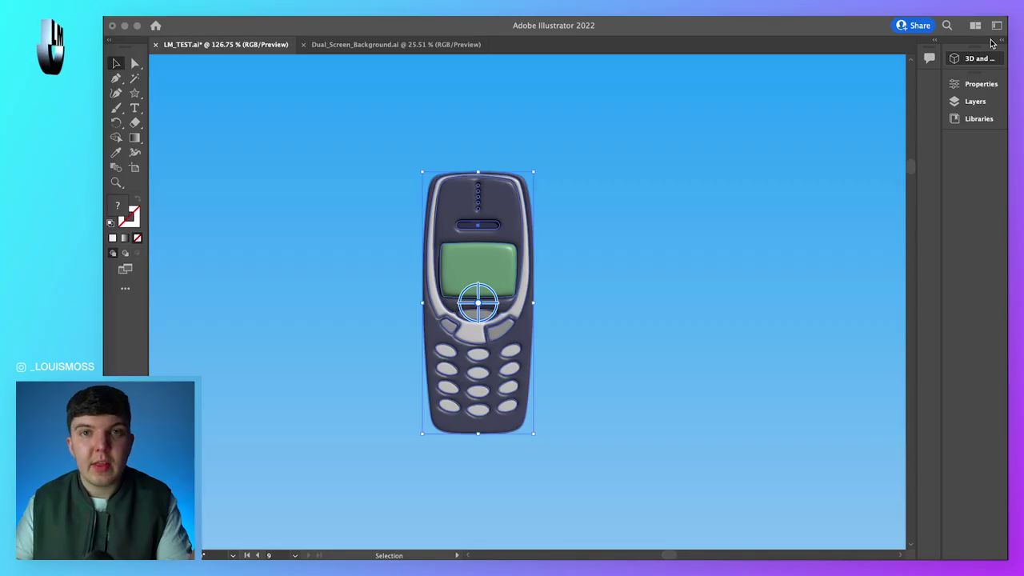
click(968, 61)
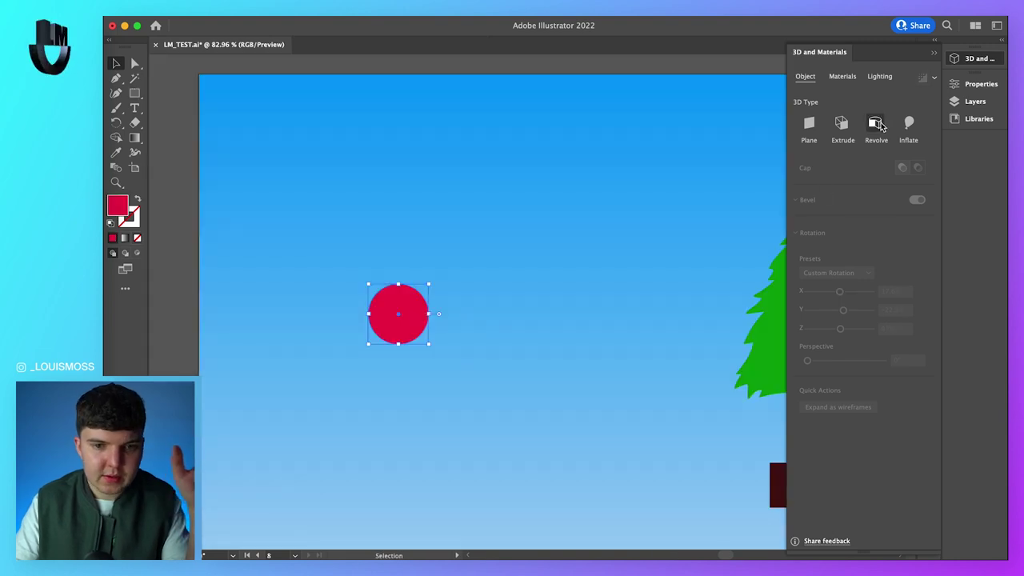
Step: Revolve the red circle, tilt it, and set a 149 px offset to form a torus ring
click(876, 124)
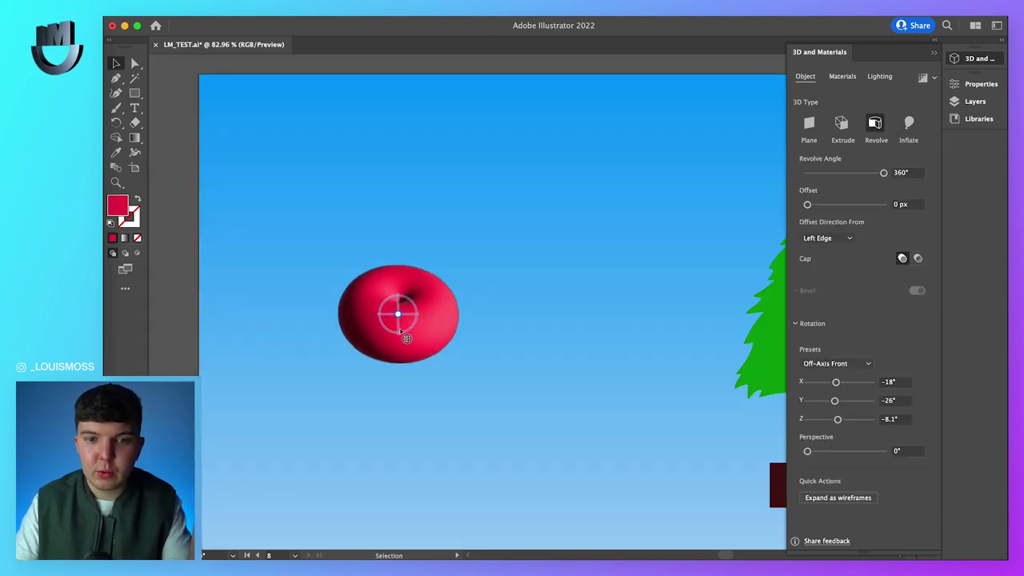
mouse_move(415, 352)
mouse_down()
mouse_move(451, 331)
mouse_move(452, 272)
mouse_move(392, 331)
mouse_move(404, 324)
mouse_move(420, 347)
mouse_up()
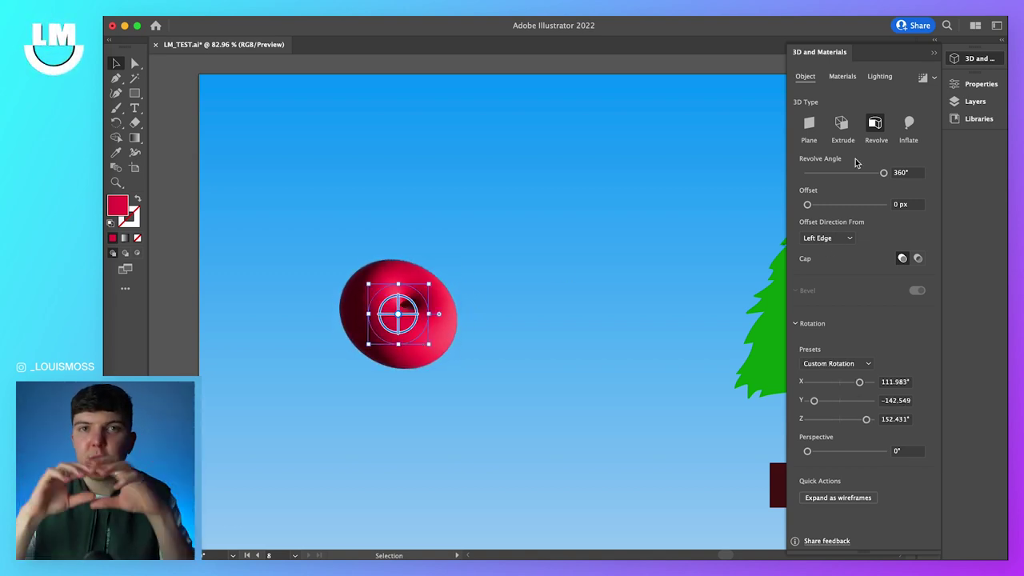
drag(807, 205, 819, 207)
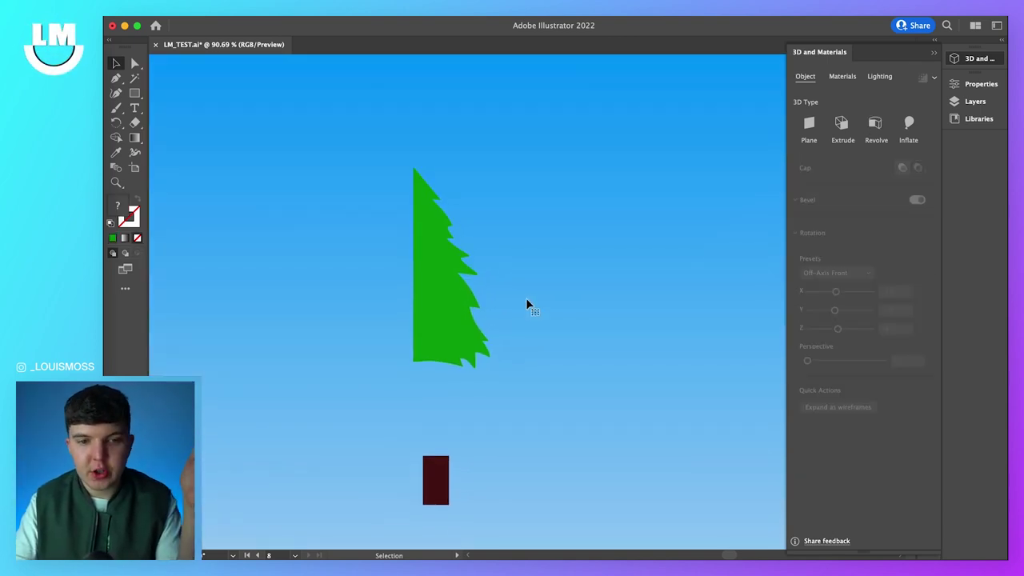
Step: Revolve the green tree into a layered 3D cone, tilt it, then select the dark red trunk
click(451, 303)
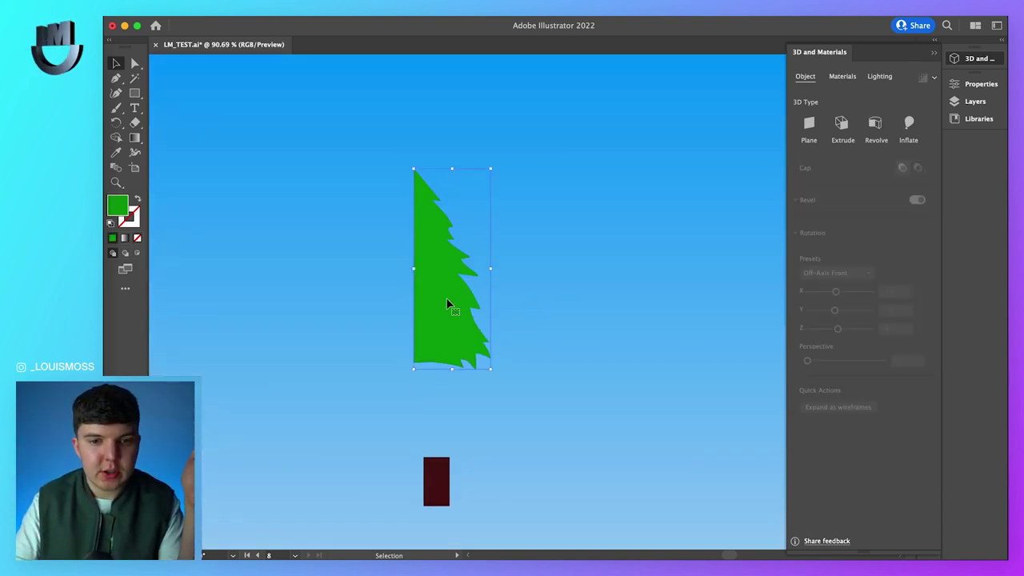
click(875, 126)
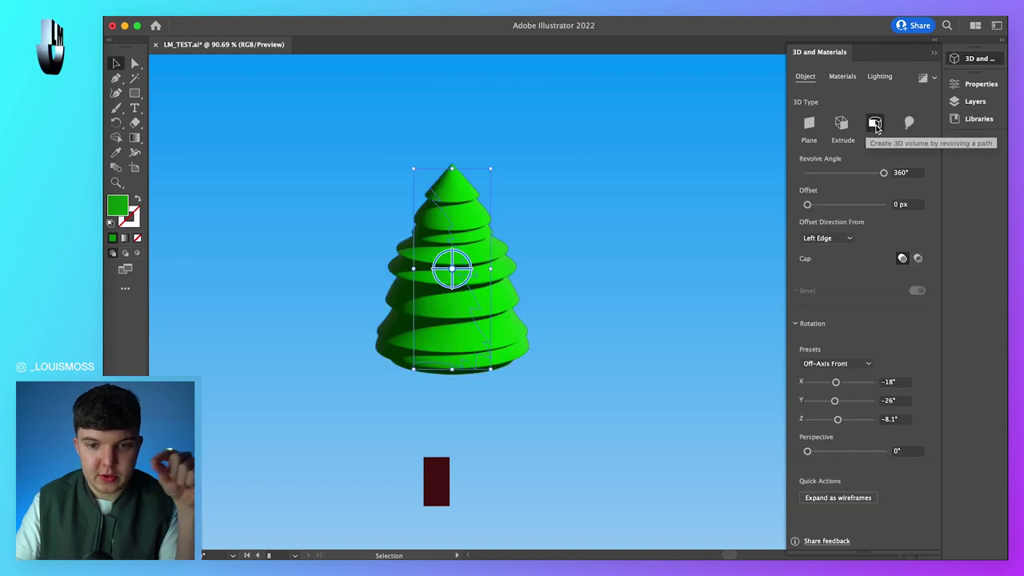
click(587, 325)
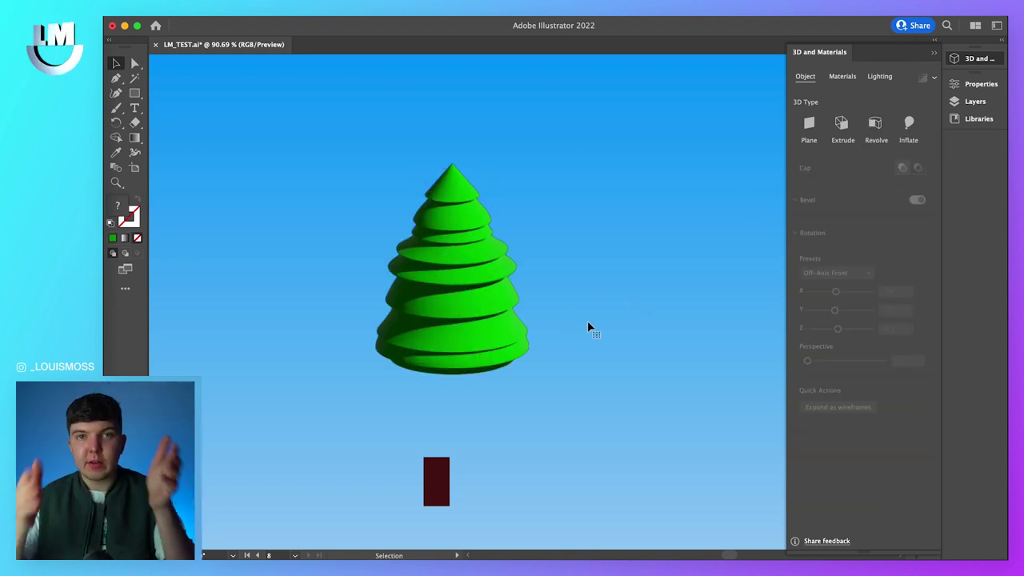
click(485, 322)
mouse_move(440, 272)
mouse_down()
mouse_move(474, 277)
mouse_move(473, 249)
mouse_move(449, 268)
mouse_move(441, 293)
mouse_move(436, 282)
mouse_move(446, 276)
mouse_move(457, 287)
mouse_move(444, 272)
mouse_up()
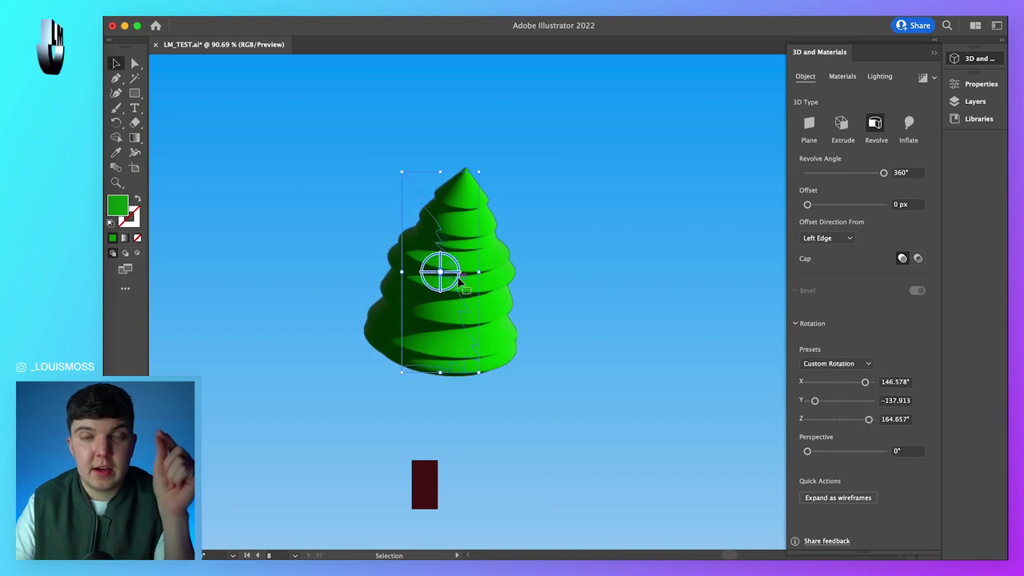
click(424, 484)
scroll(533, 366, up, 3)
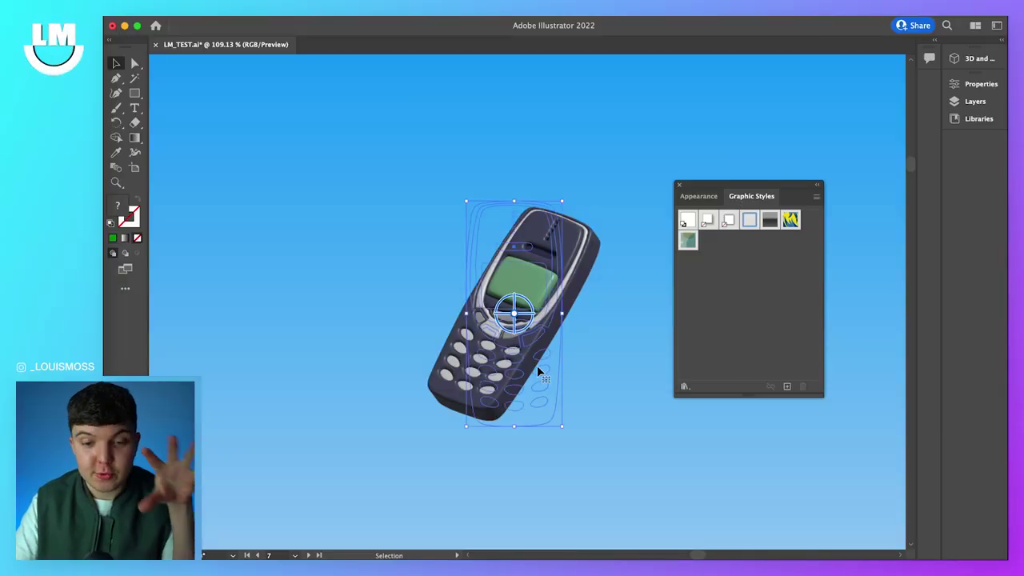
Step: Save the 3D phone as a new graphic style and apply it to all artwork on the artboard
drag(538, 370, 788, 388)
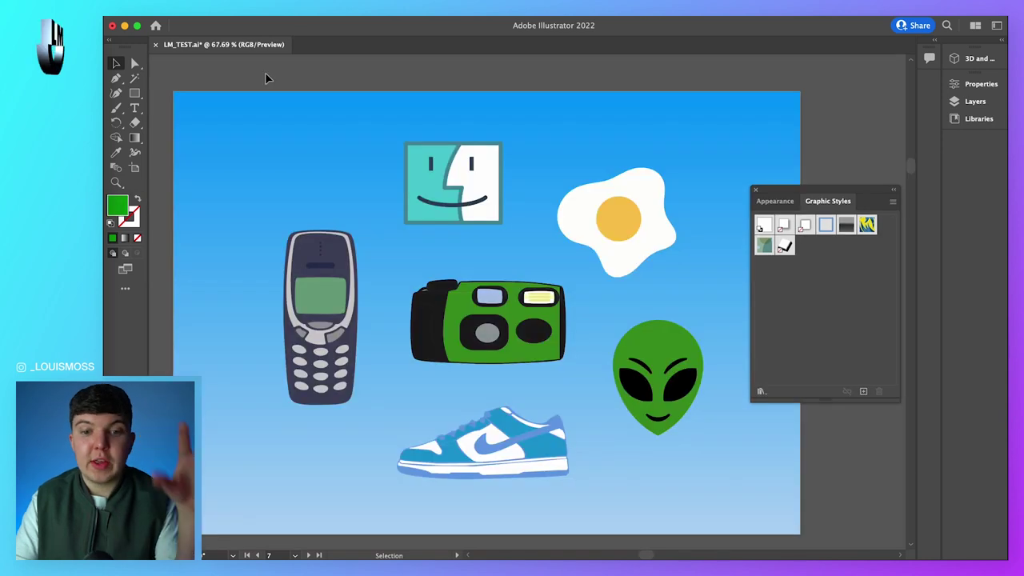
key(super+a)
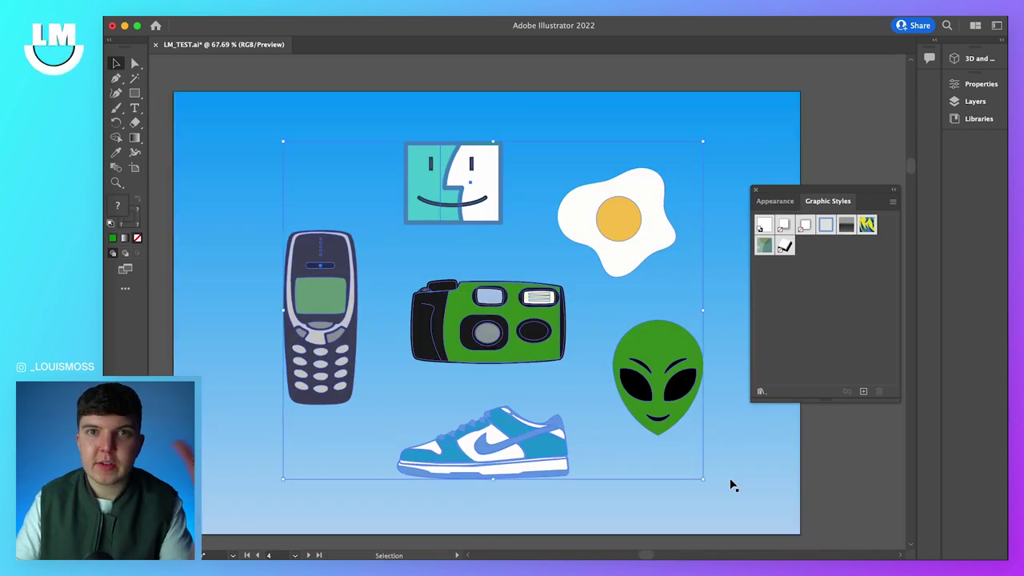
click(784, 247)
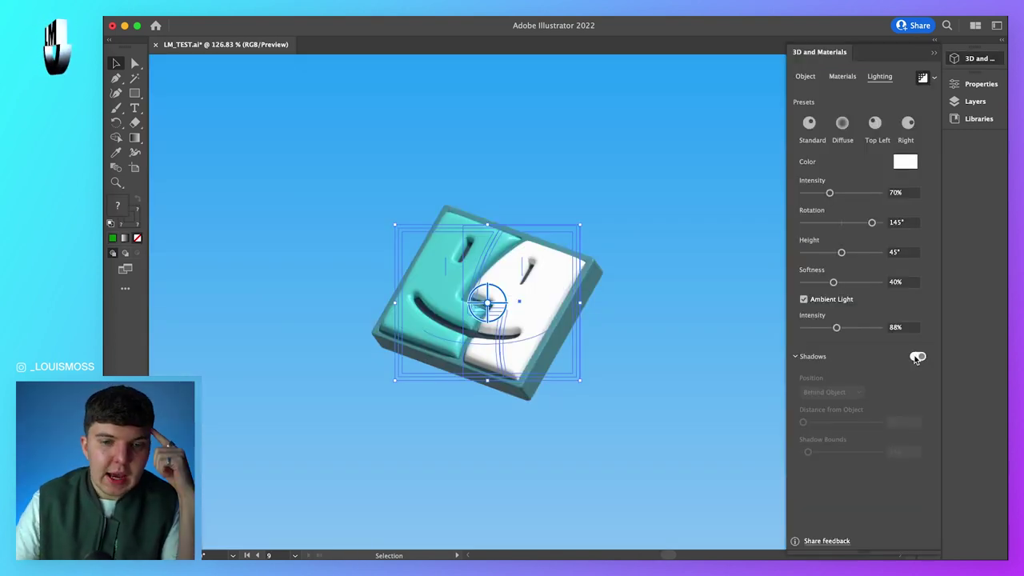
Step: Turn on Shadows under the 3D Finder icon and increase the shadow Softness slightly
click(917, 358)
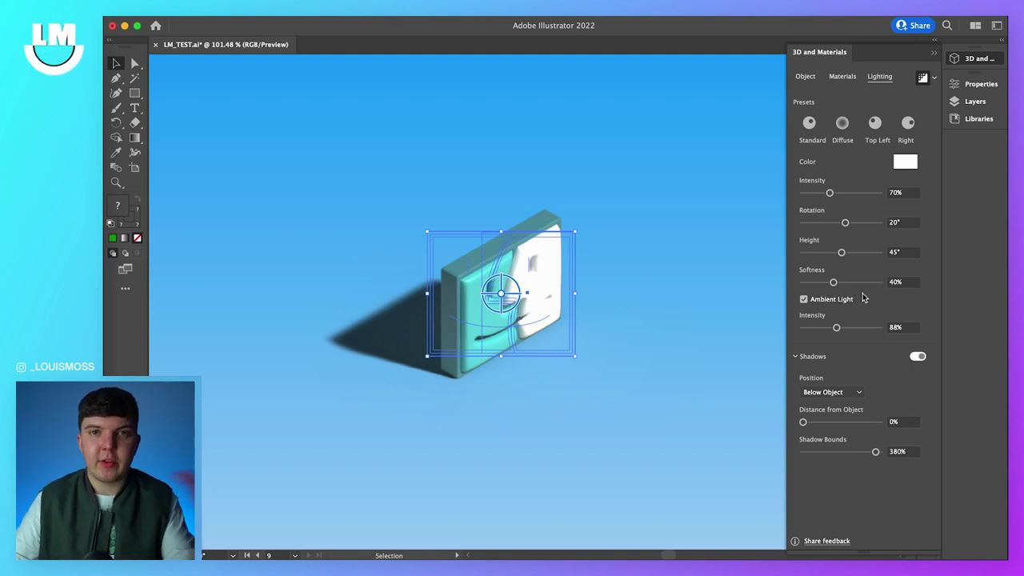
drag(834, 283, 847, 284)
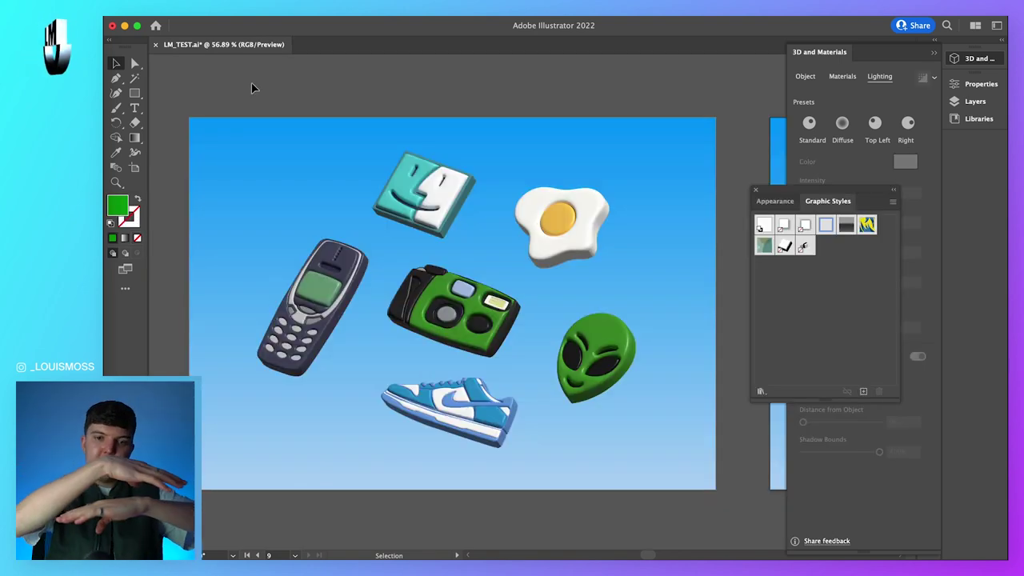
Step: Select all six 3D objects and apply the new shadowed graphic style to them
key(super+a)
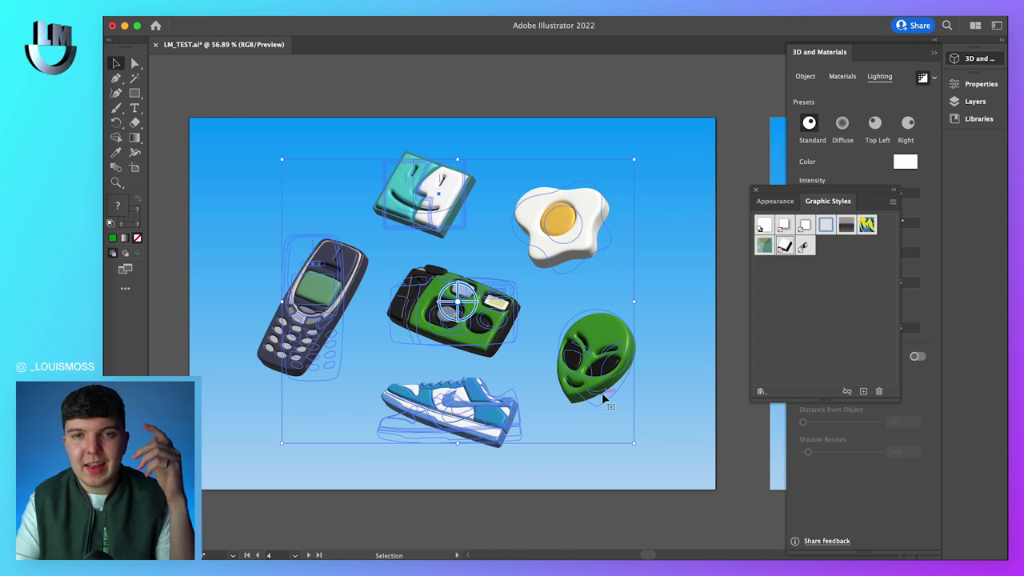
scroll(603, 393, left, 1)
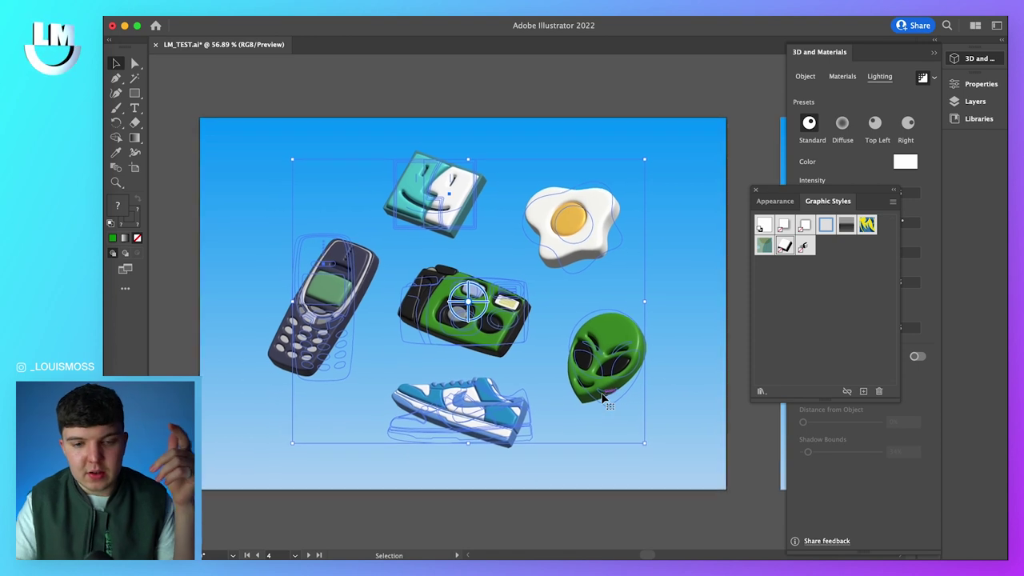
click(803, 248)
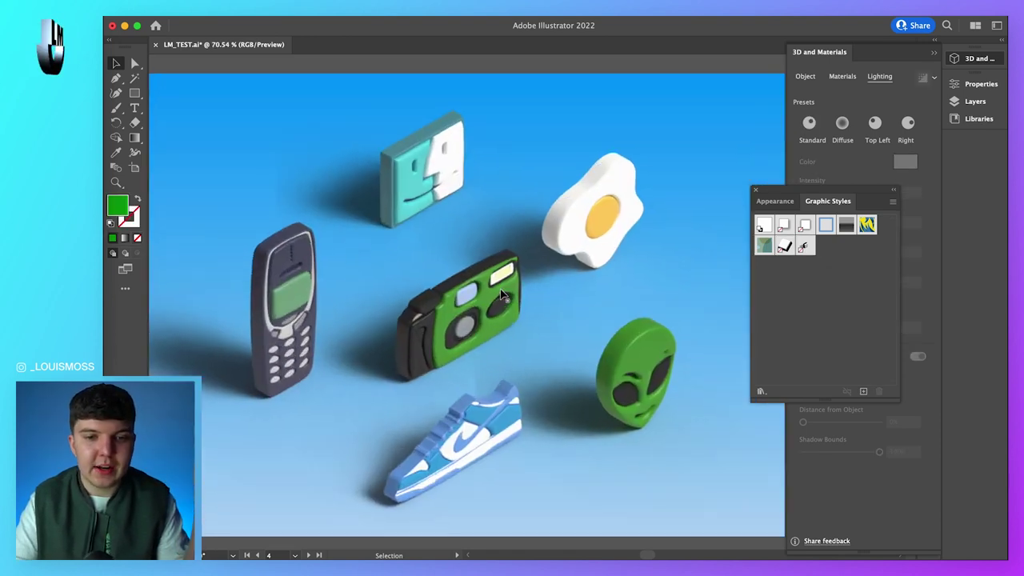
scroll(506, 260, up, 2)
scroll(539, 372, up, 2)
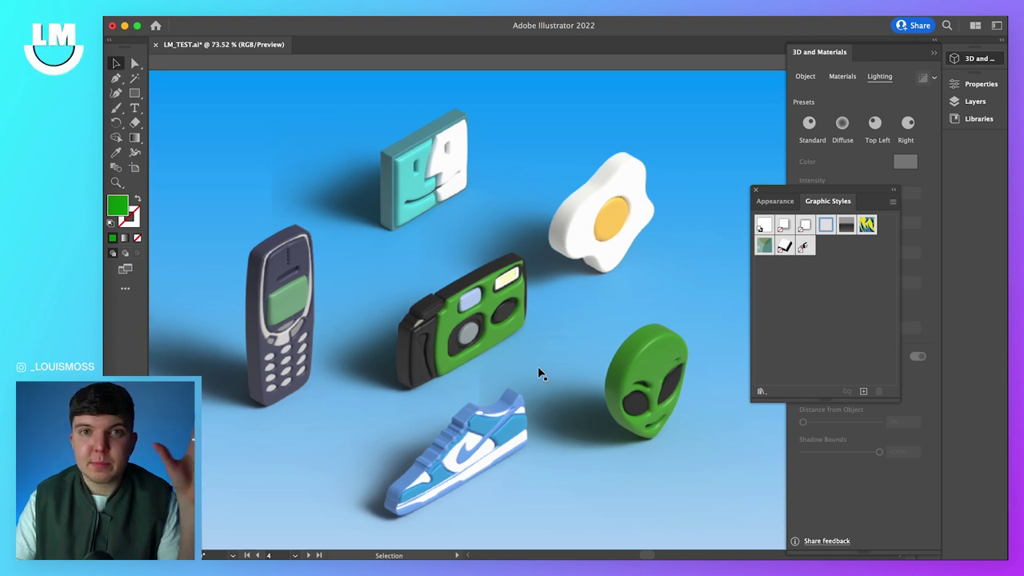
scroll(542, 400, down, 3)
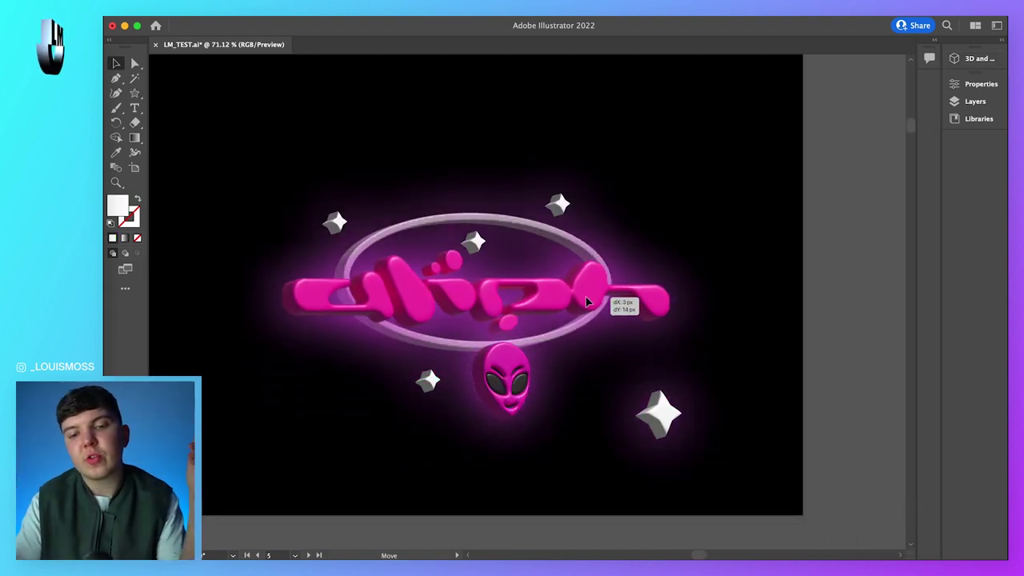
Step: Move the alien head above the ellipse and the large star beside it, then select the top-right star
drag(511, 380, 530, 276)
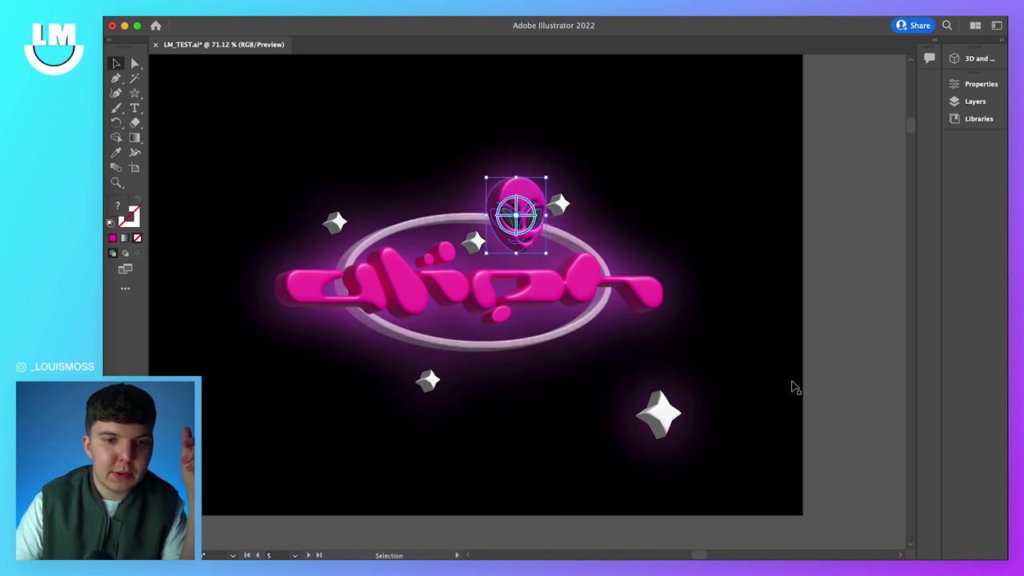
drag(658, 414, 549, 343)
click(557, 205)
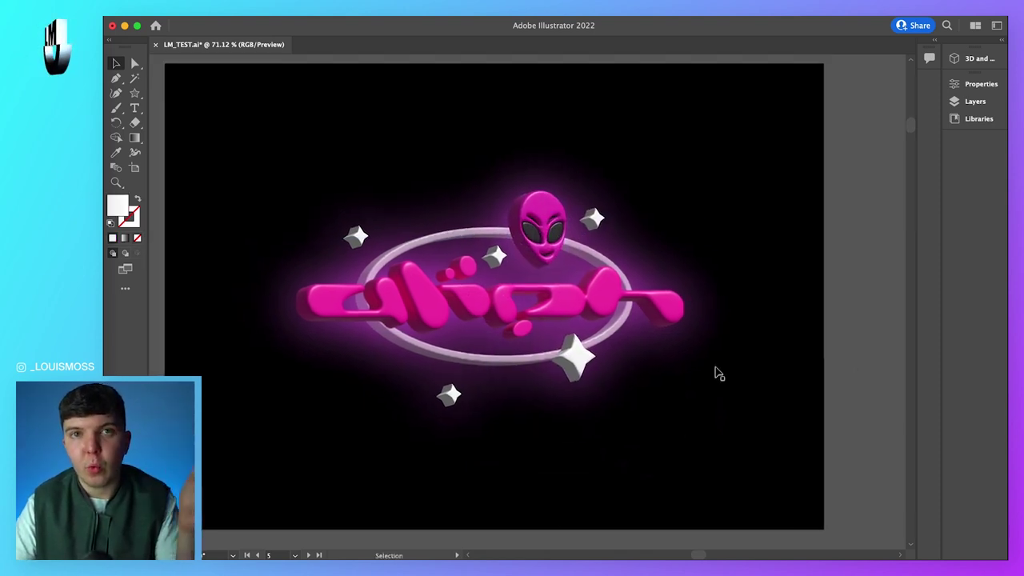
scroll(717, 373, up, 2)
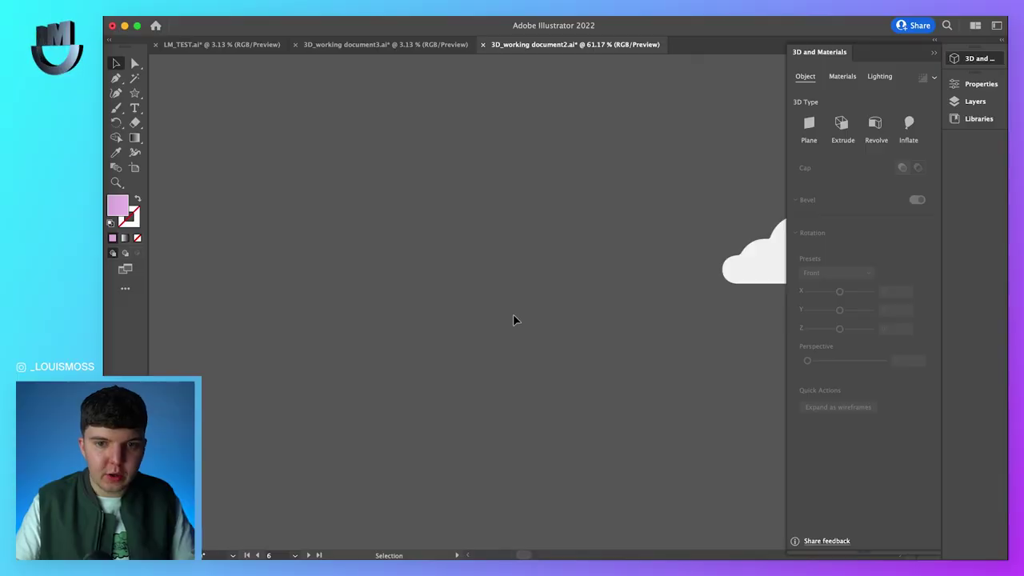
scroll(513, 314, right, 10)
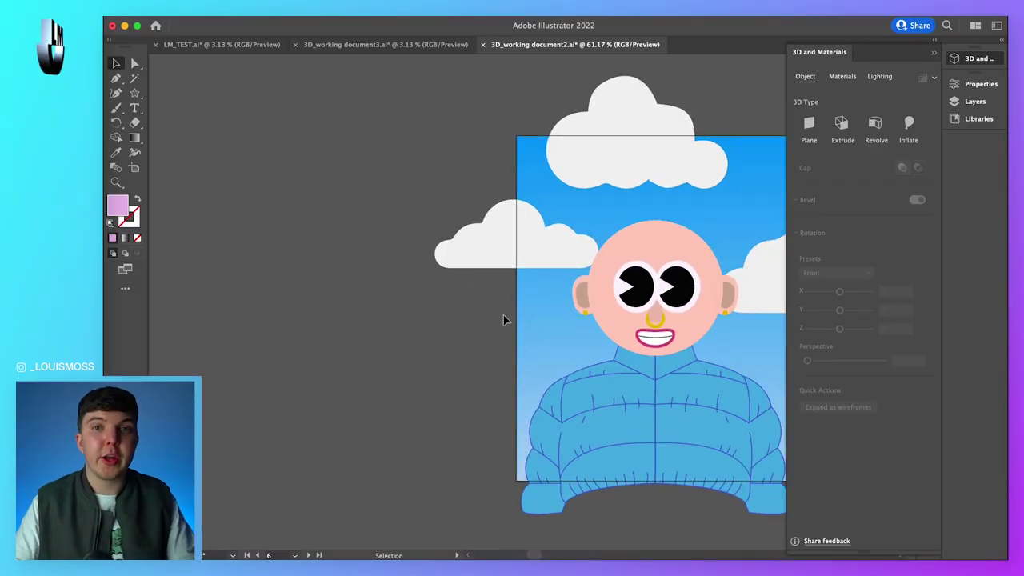
scroll(503, 318, right, 5)
scroll(503, 318, up, 3)
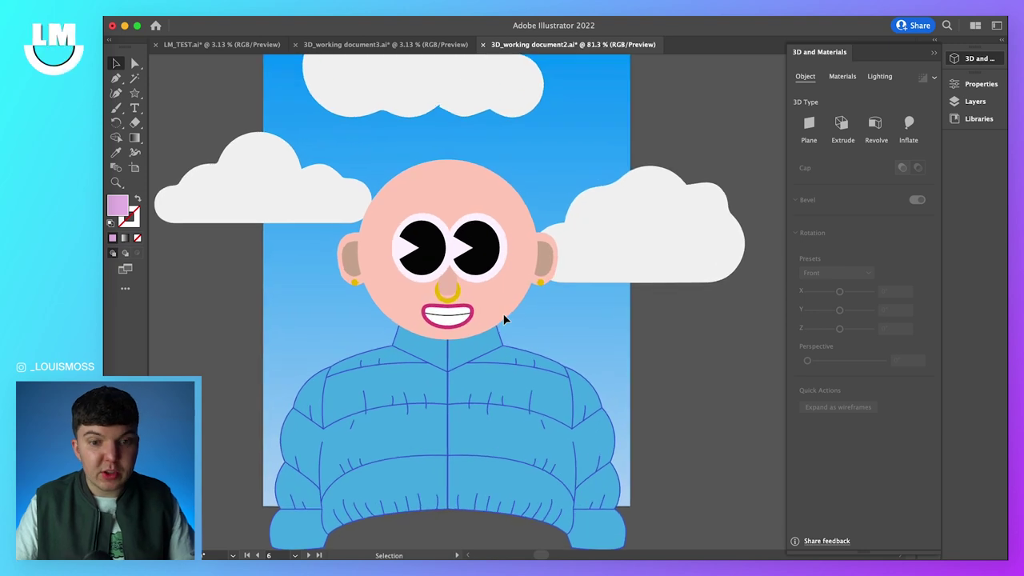
scroll(504, 319, left, 5)
scroll(733, 375, up, 2)
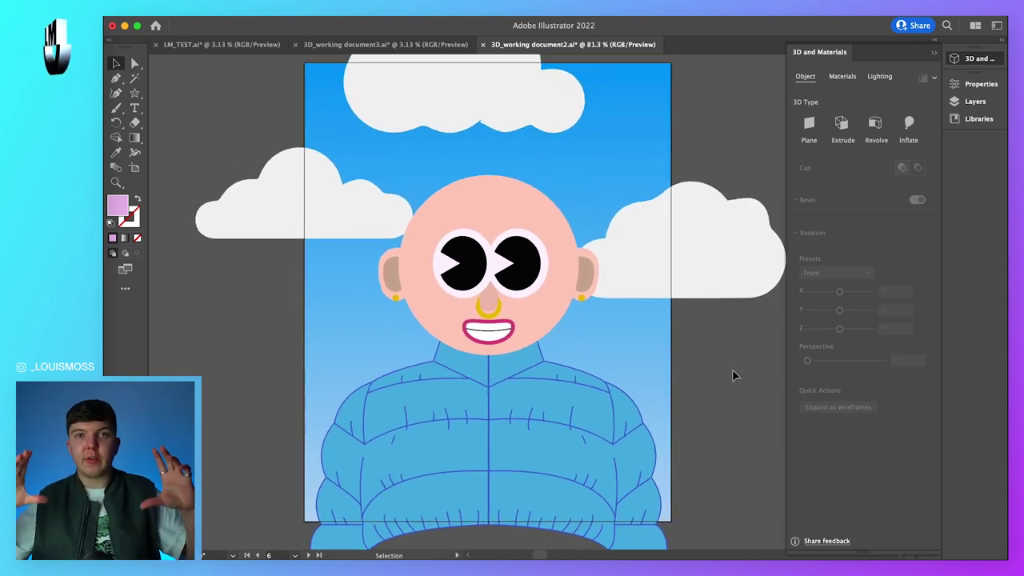
scroll(734, 375, up, 1)
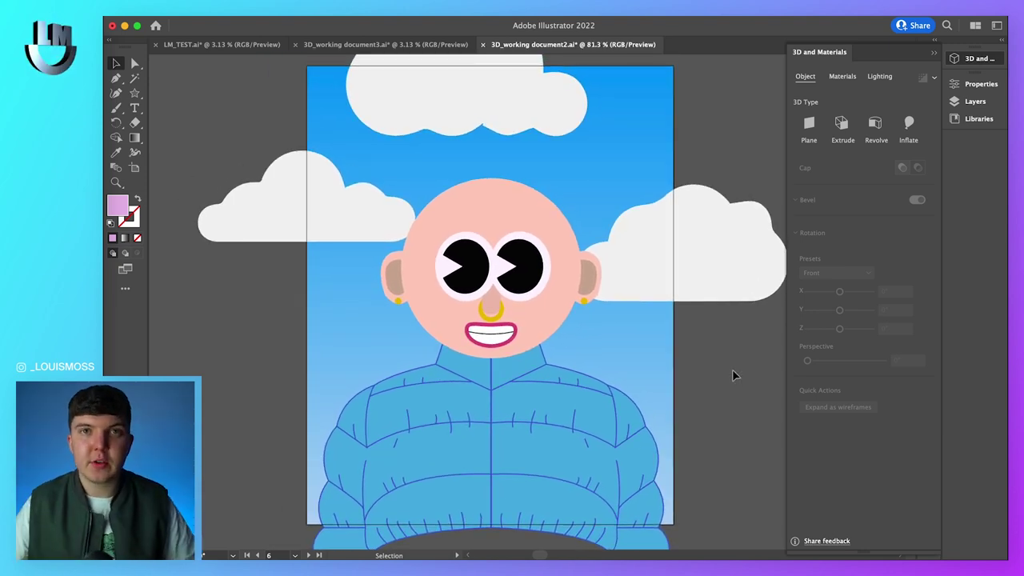
scroll(732, 376, up, 1)
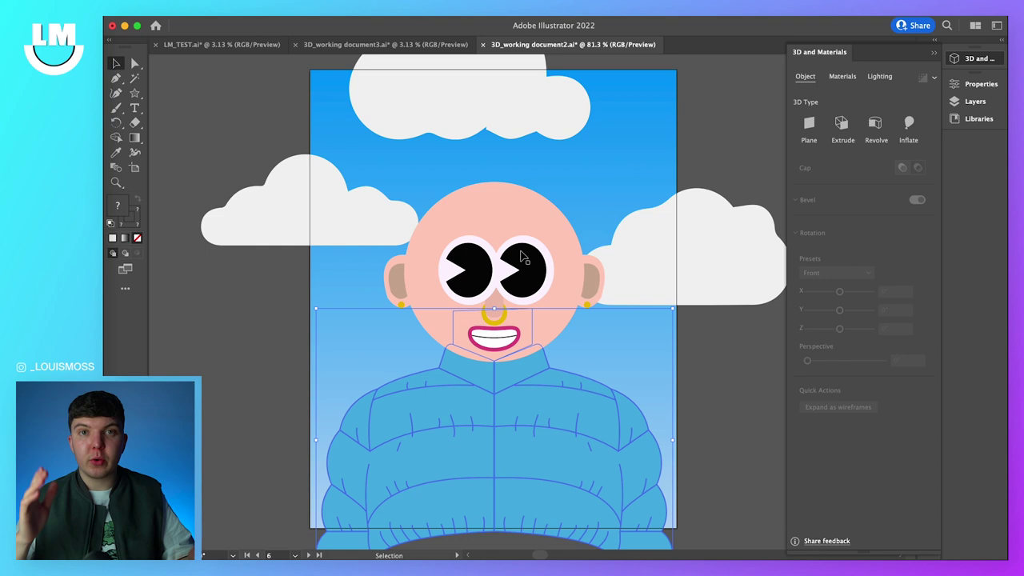
click(485, 114)
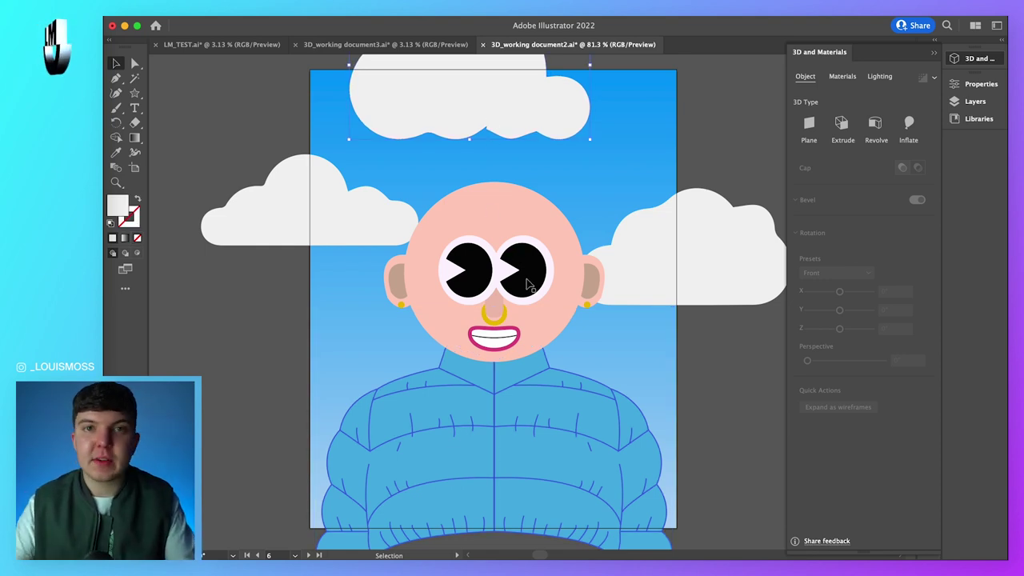
click(527, 283)
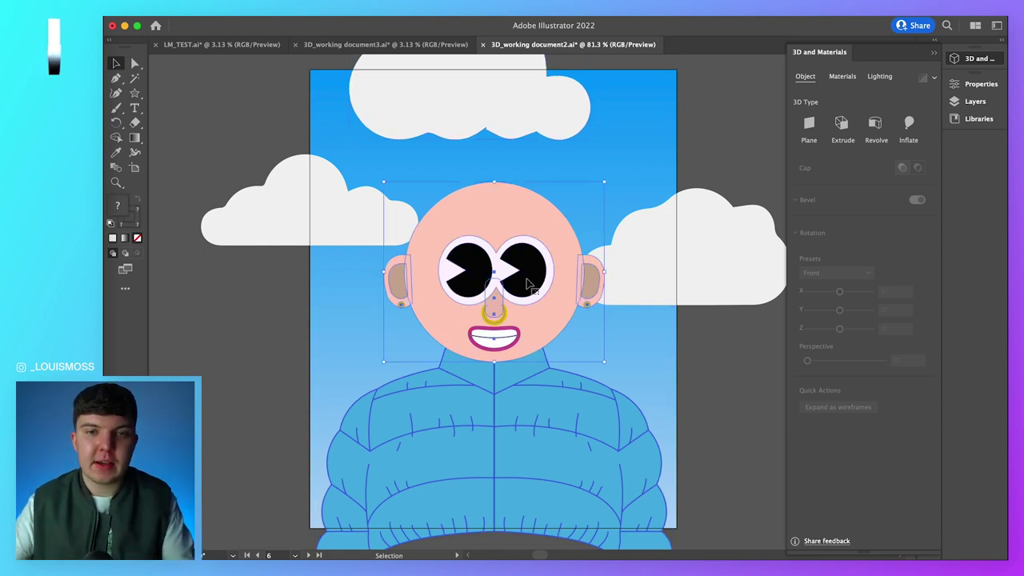
click(719, 361)
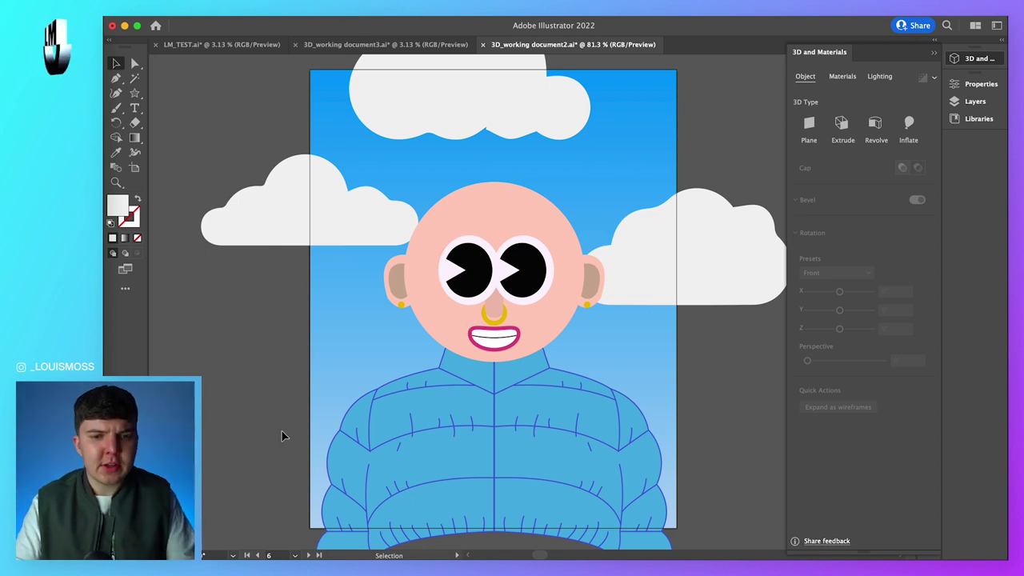
scroll(379, 295, down, 3)
Step: Select the bucket hat with the head and centre the hat horizontally on the face
click(580, 194)
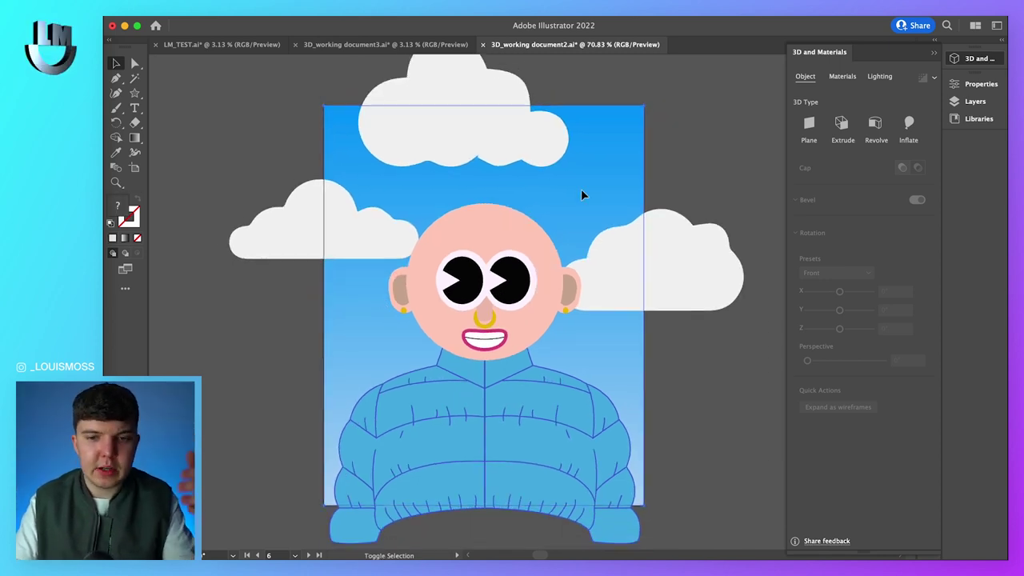
click(980, 84)
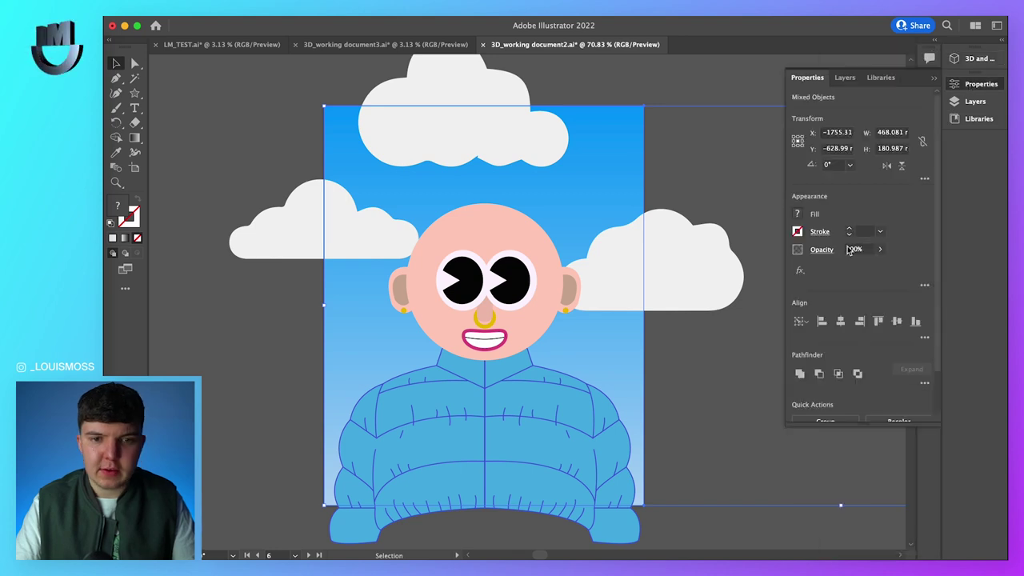
click(840, 321)
click(732, 408)
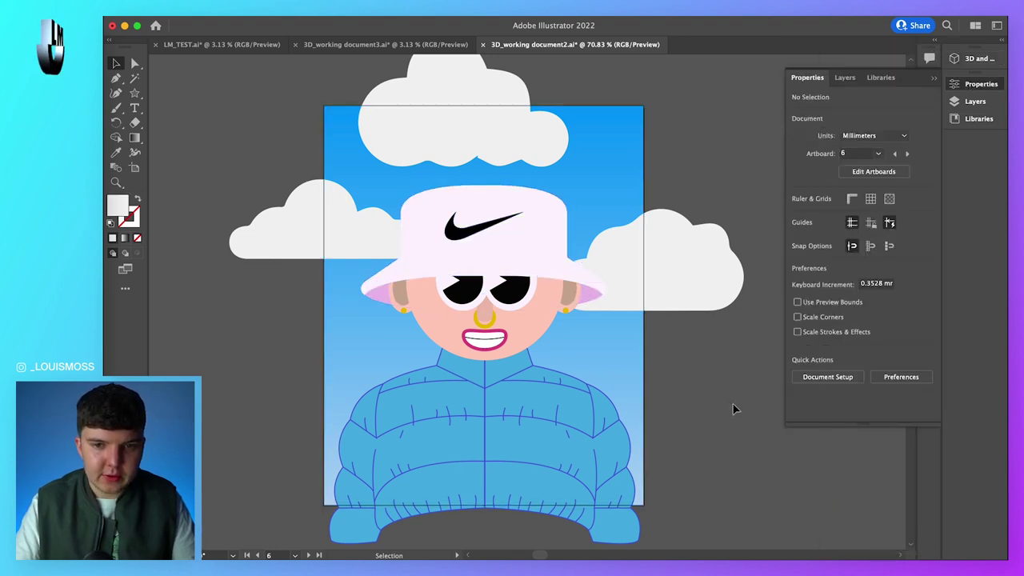
scroll(739, 449, down, 3)
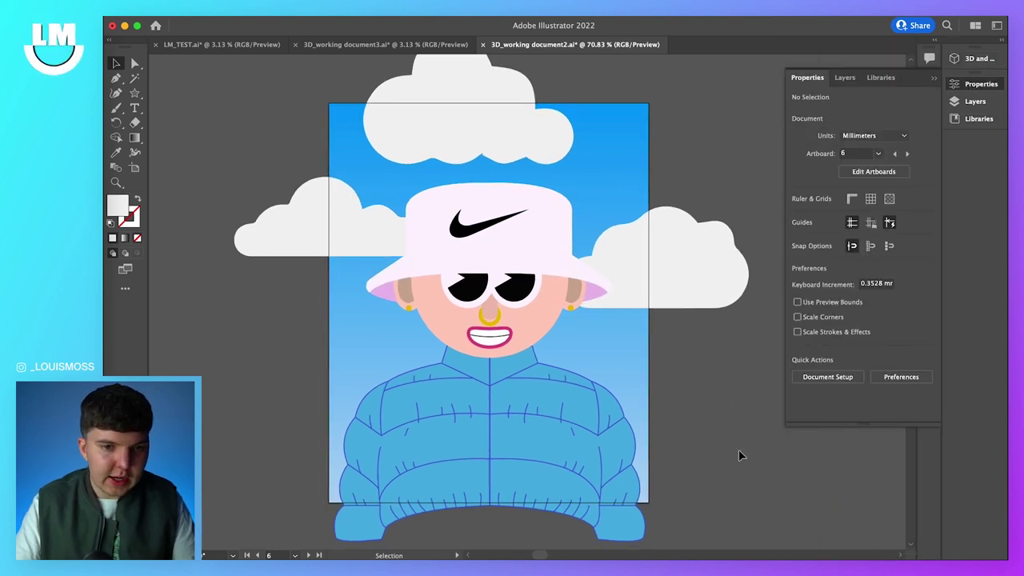
Step: Select the puffer jacket, the right and top clouds, and the bucket hat groups
click(522, 404)
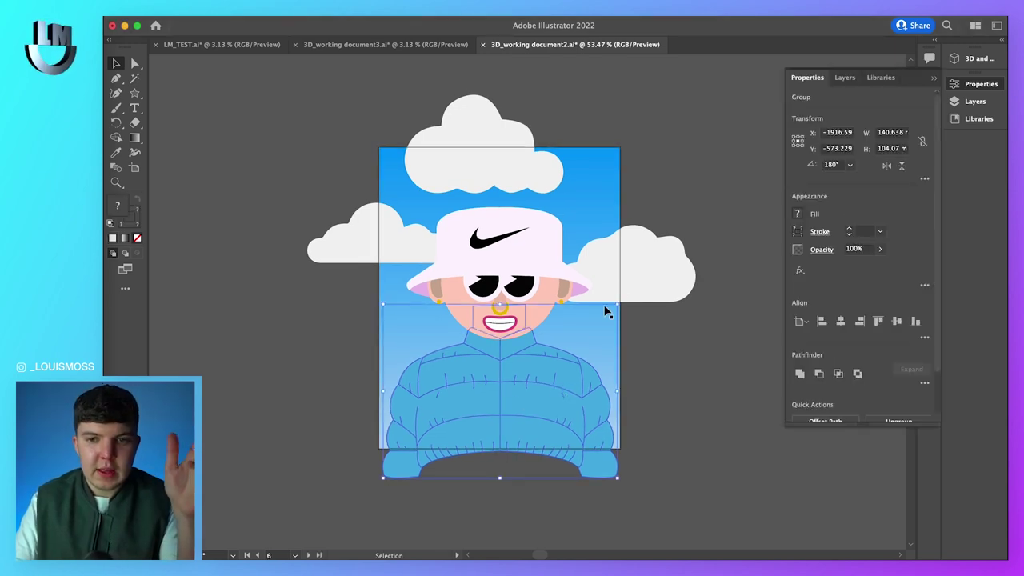
click(622, 278)
click(496, 180)
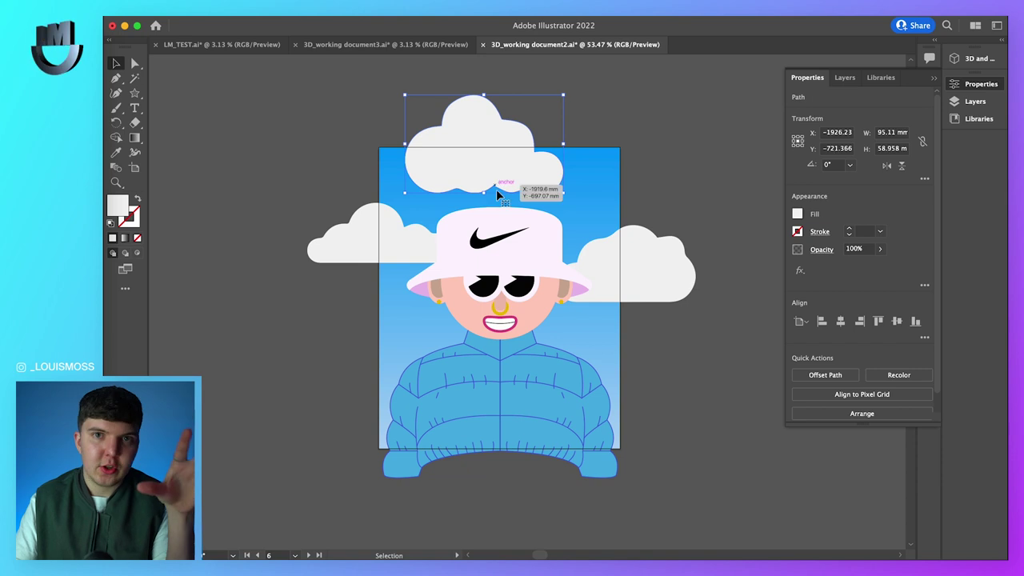
click(510, 266)
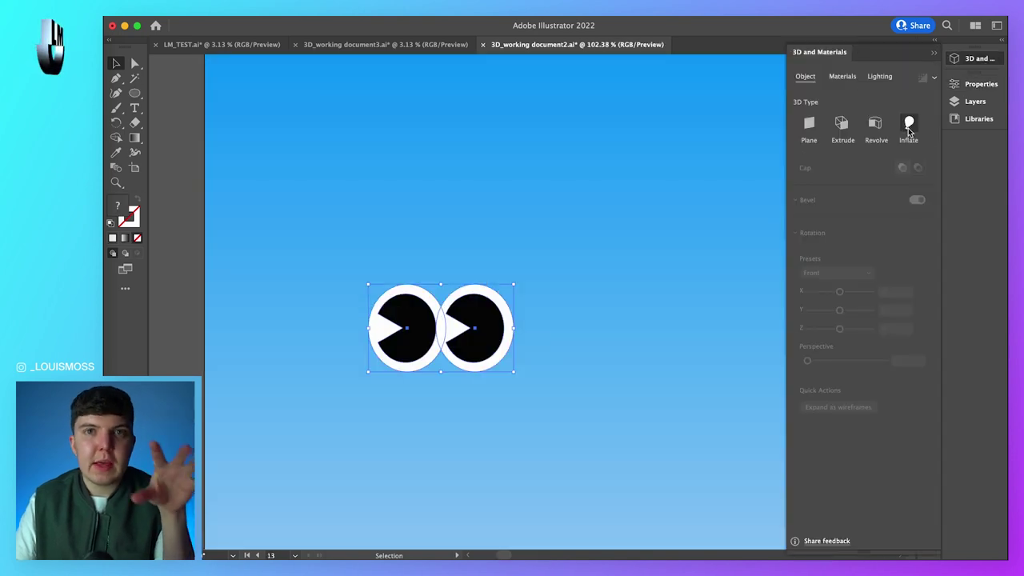
Step: Apply Inflate to the eyes in 3D and Materials, then deselect and reselect the eye group
click(908, 127)
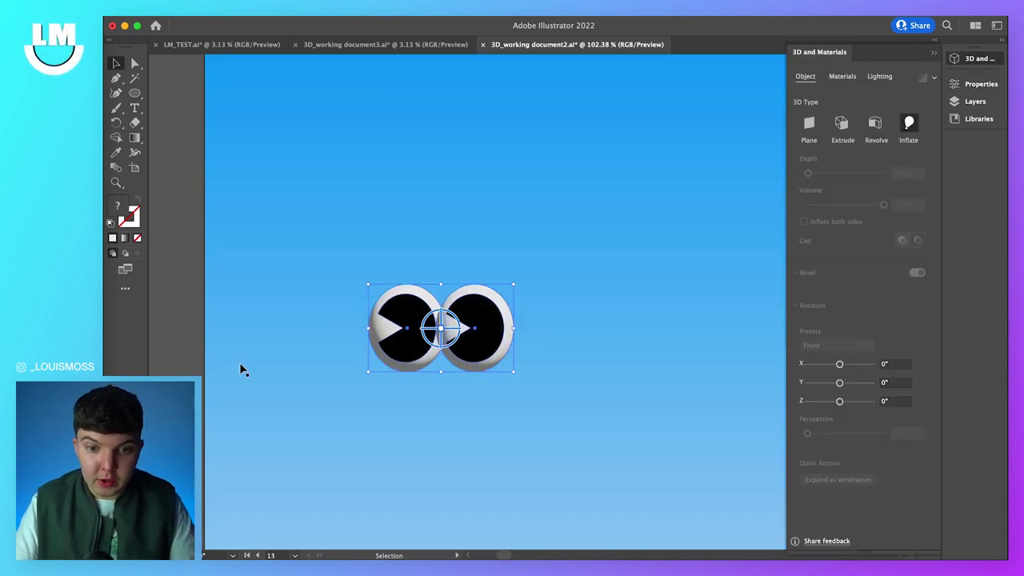
click(434, 389)
scroll(434, 389, up, 3)
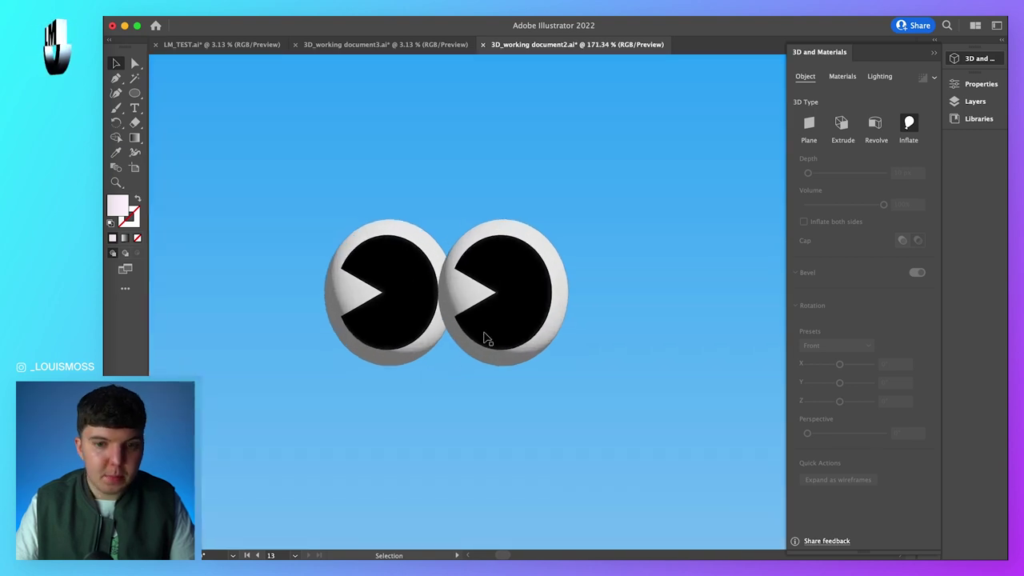
click(339, 285)
scroll(339, 285, up, 2)
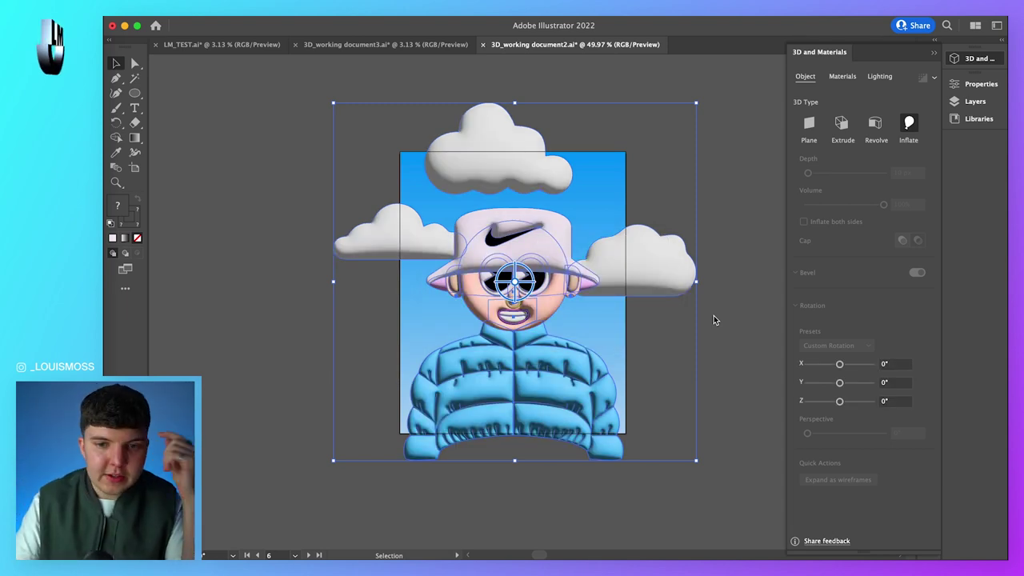
Step: Select the inflated puffer jacket so its 3D effect re-renders, then deselect and zoom in on the face
click(720, 370)
scroll(720, 370, up, 3)
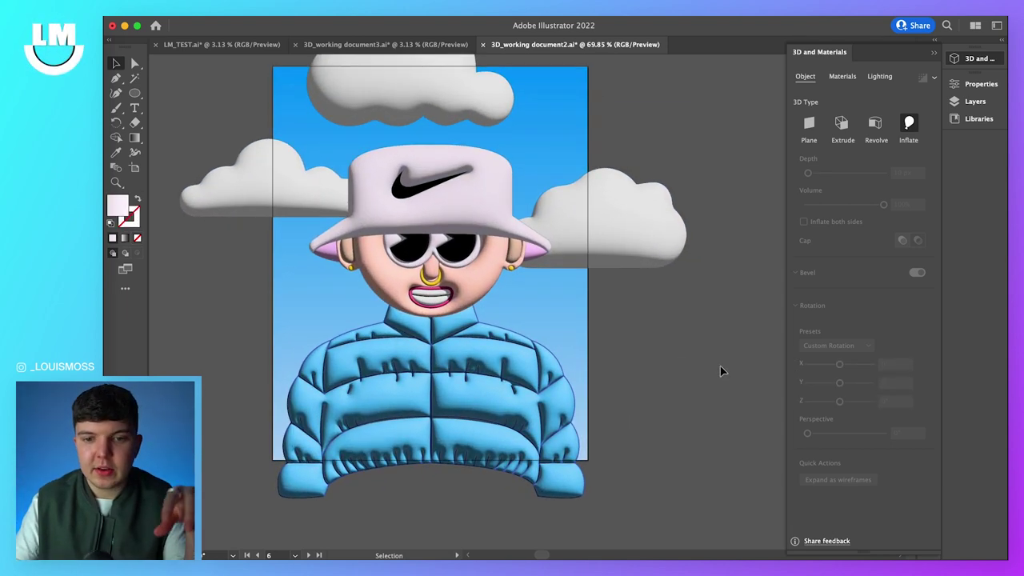
scroll(719, 370, left, 5)
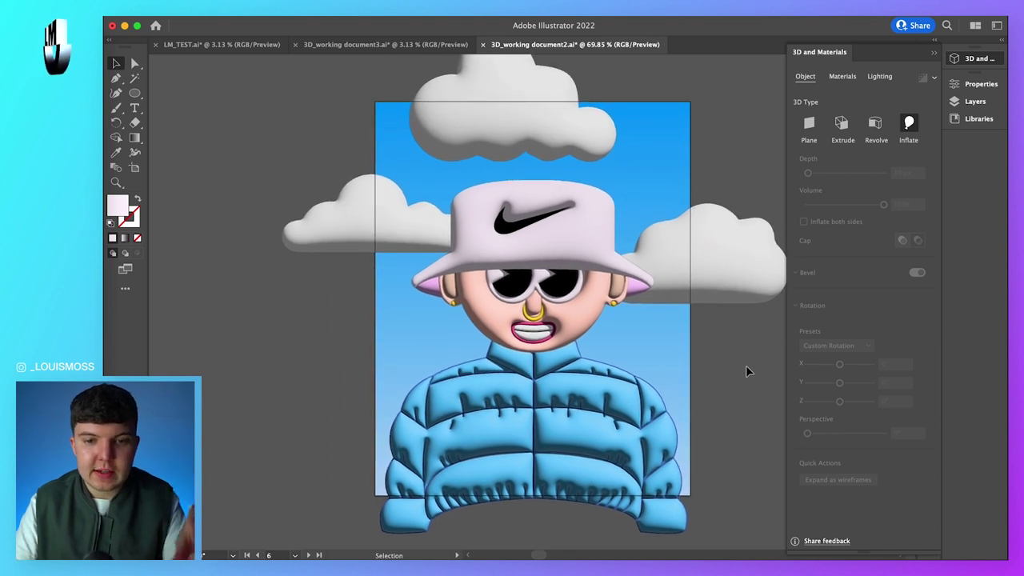
scroll(748, 370, down, 2)
click(512, 385)
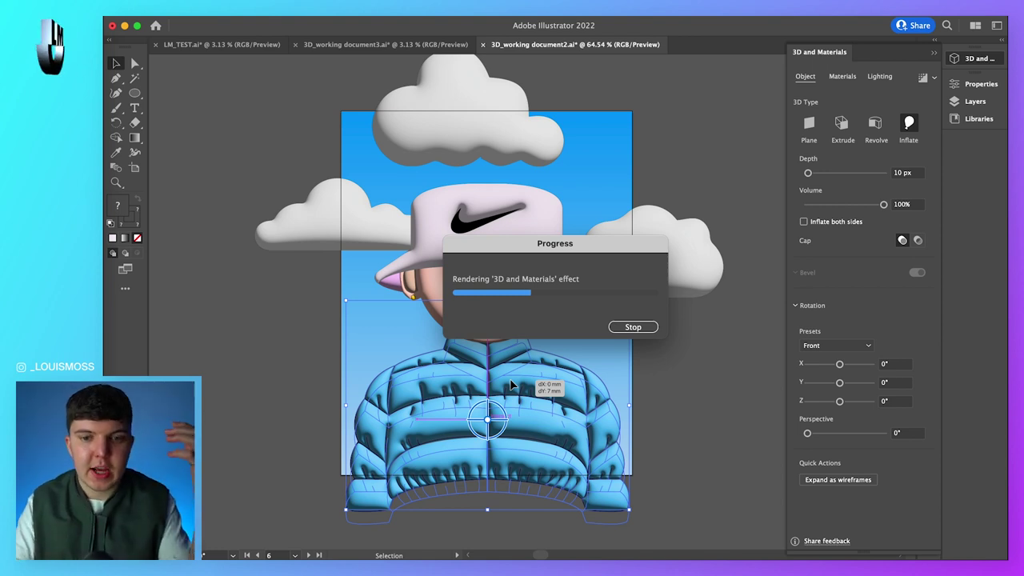
click(702, 420)
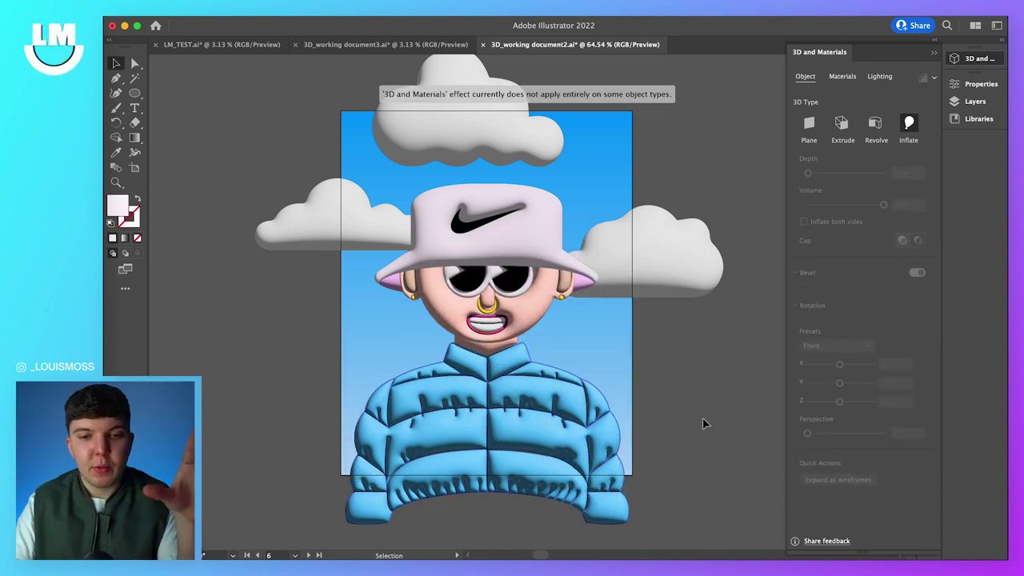
scroll(596, 416, up, 2)
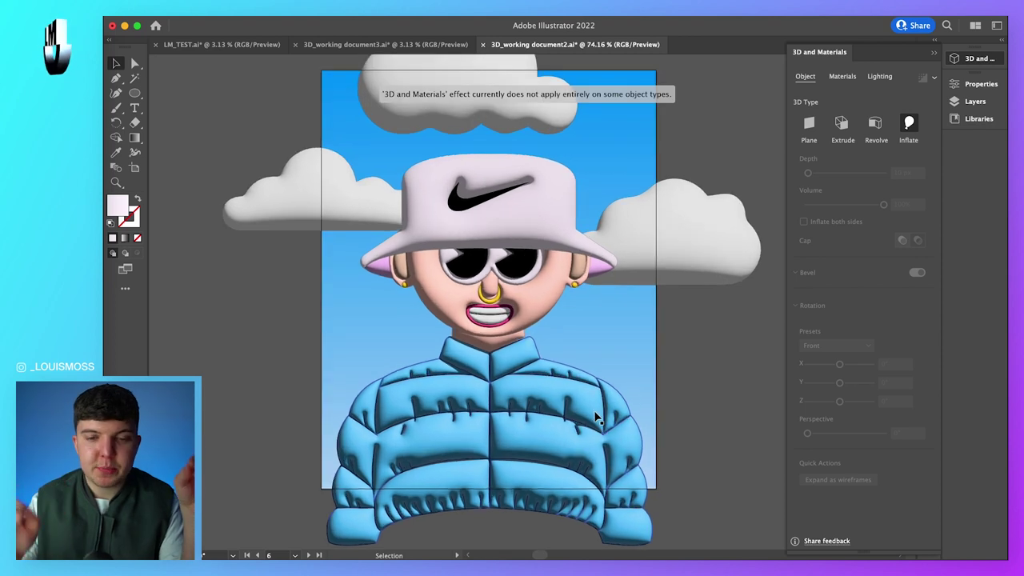
scroll(595, 415, up, 3)
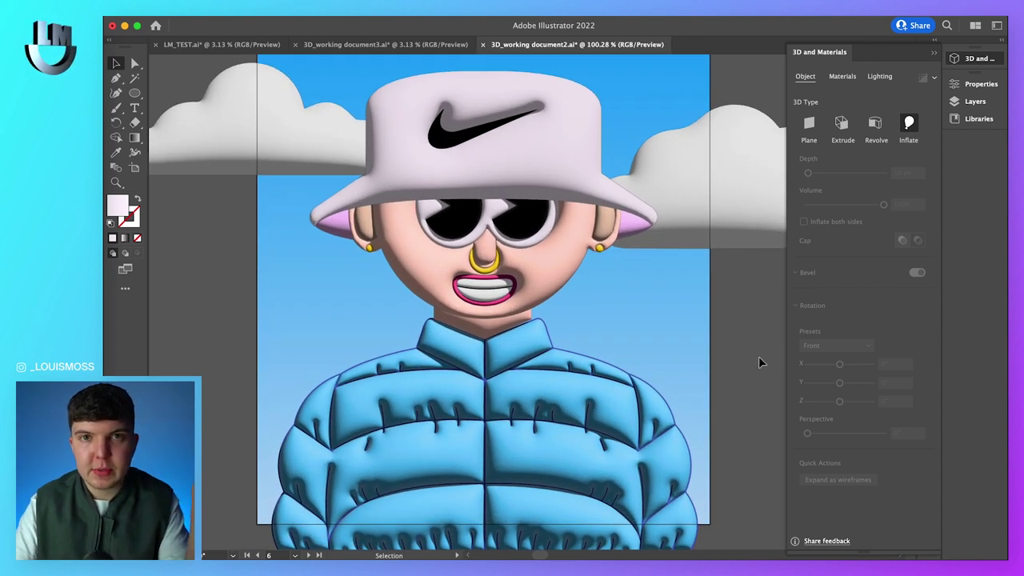
scroll(568, 376, up, 3)
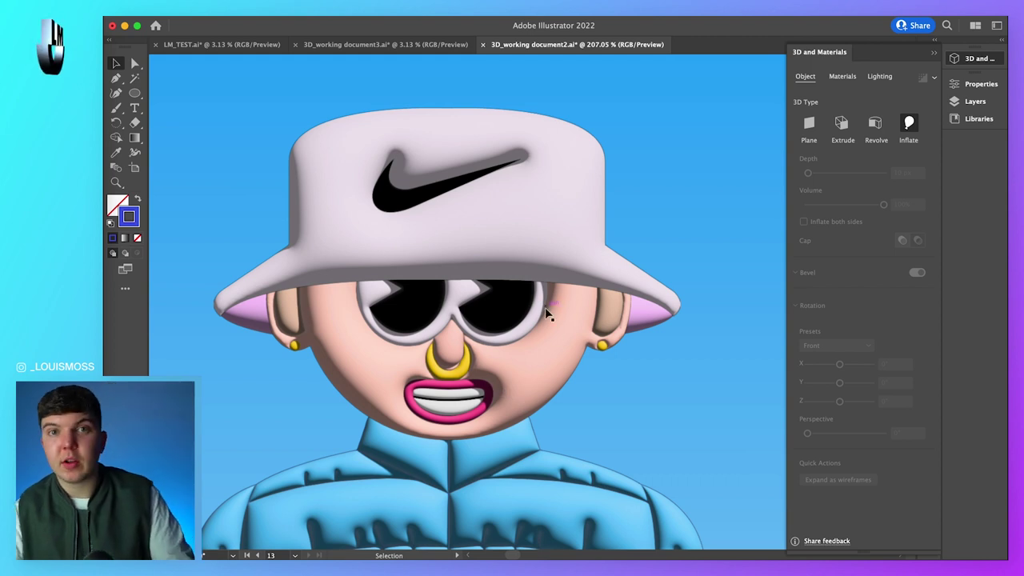
Step: Inspect the jacket's stitch mark and upper-right chest seam, then pan around the finished scene
click(622, 410)
scroll(622, 409, down, 2)
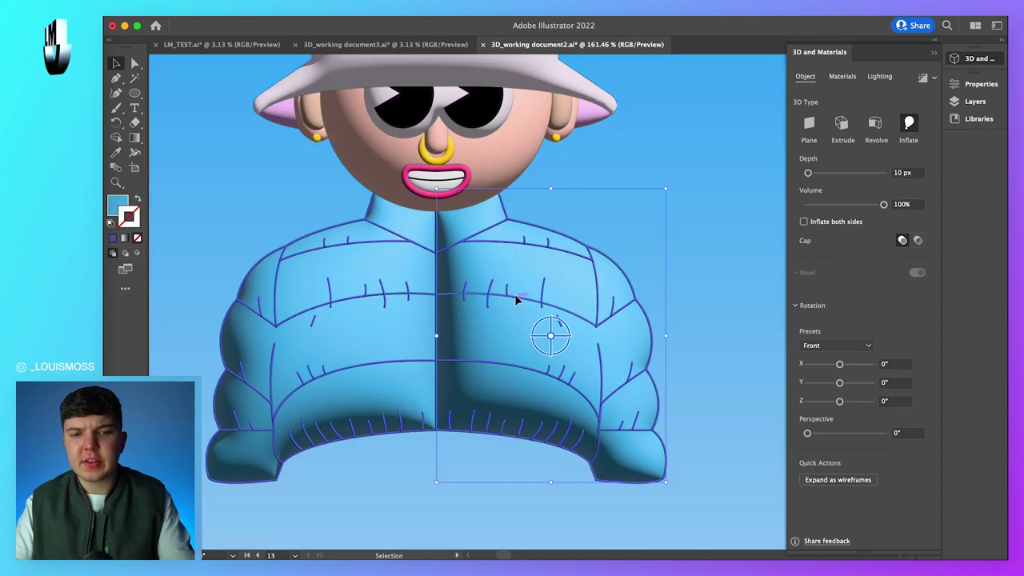
click(494, 291)
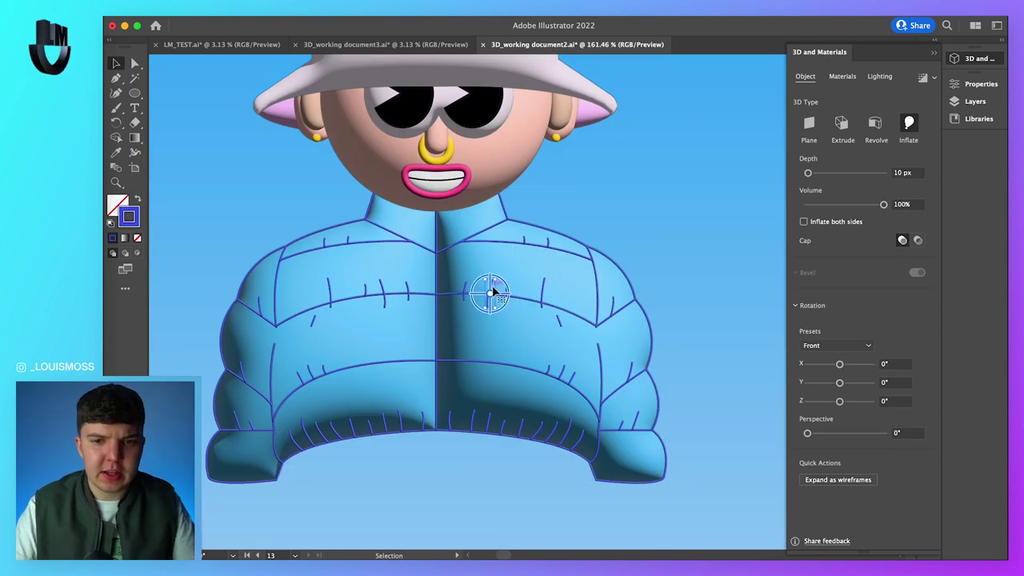
click(496, 245)
click(702, 423)
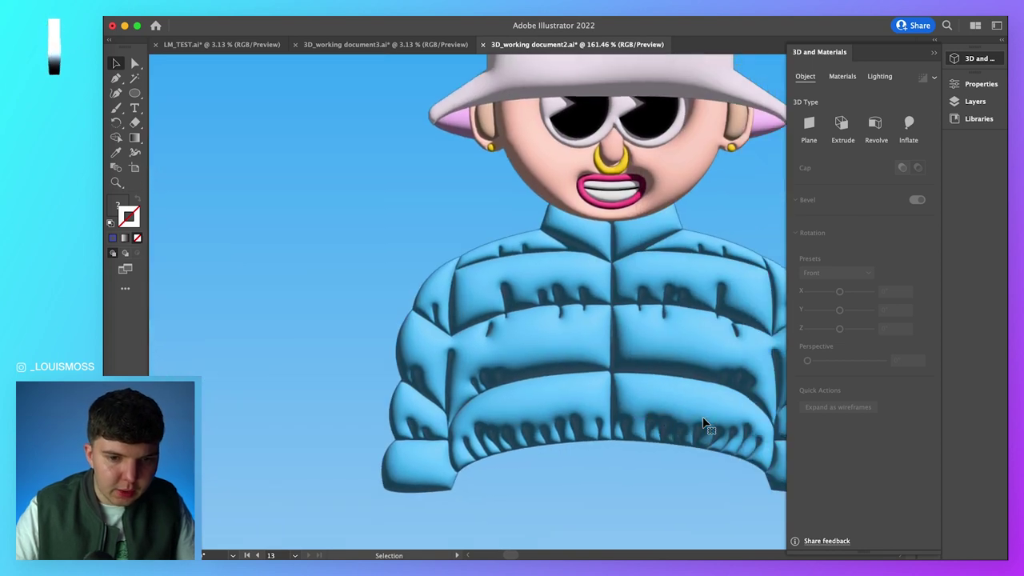
scroll(702, 423, right, 5)
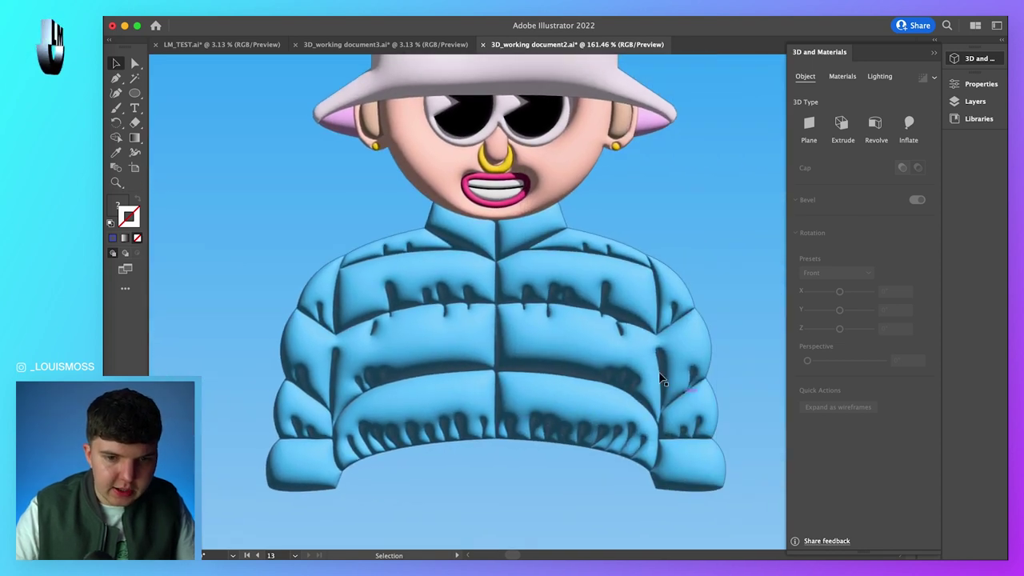
scroll(561, 352, up, 5)
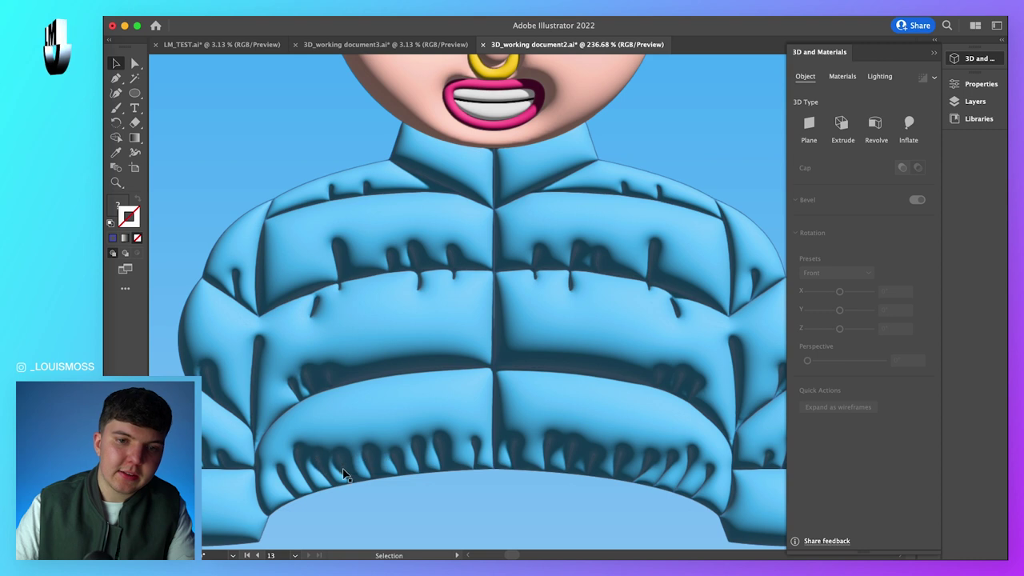
scroll(388, 468, right, 5)
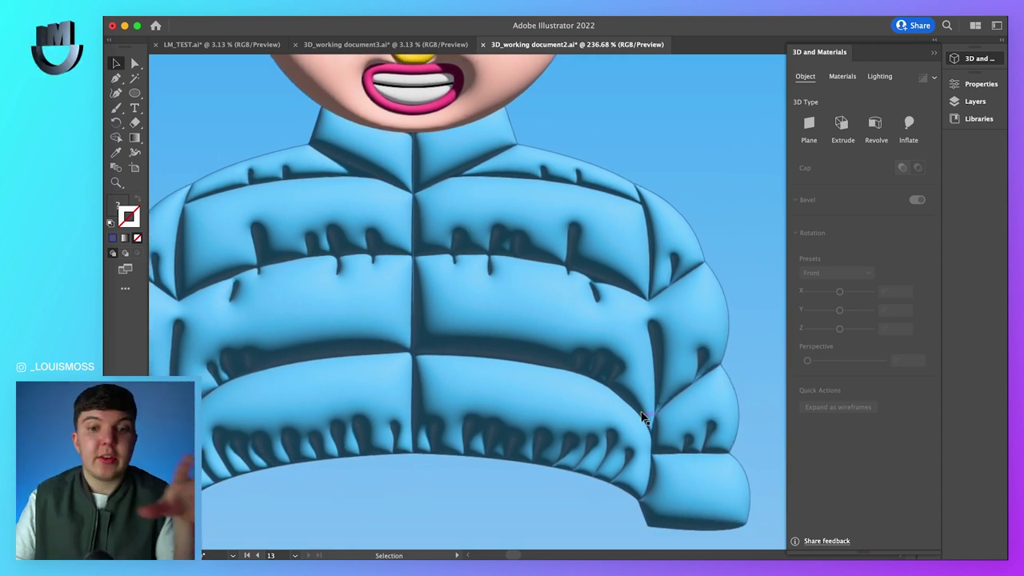
scroll(590, 392, left, 3)
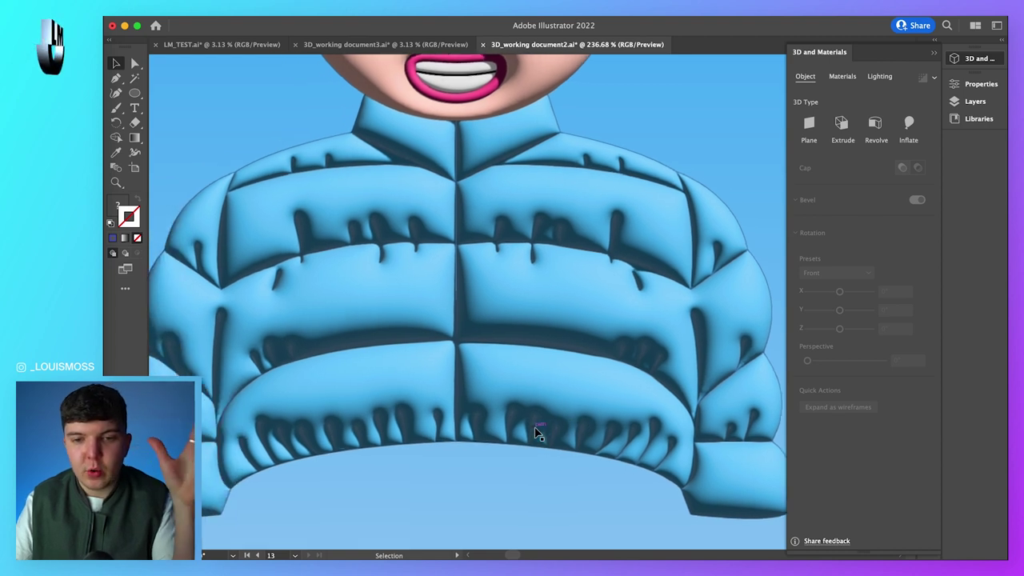
scroll(537, 471, down, 5)
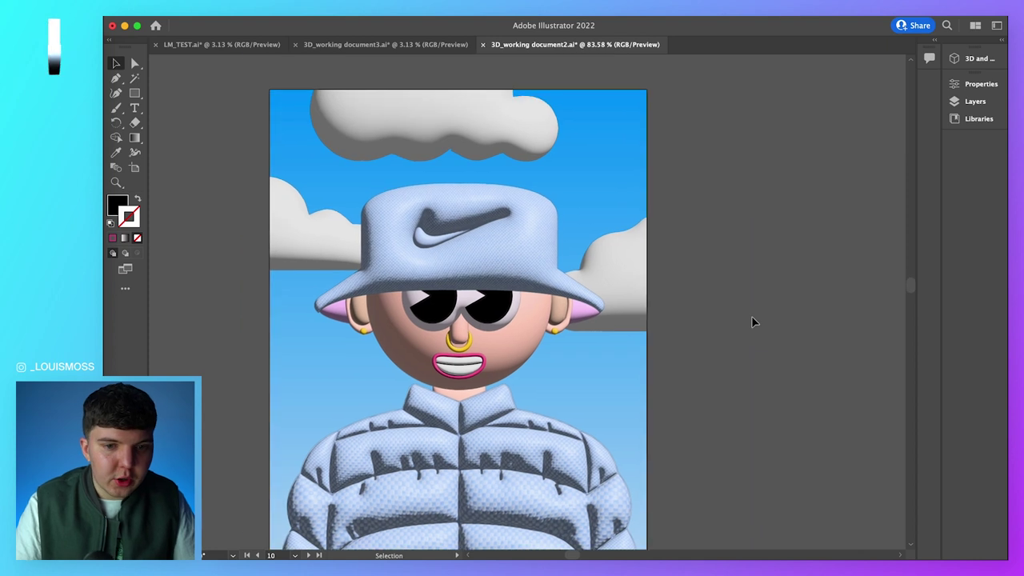
scroll(751, 316, down, 4)
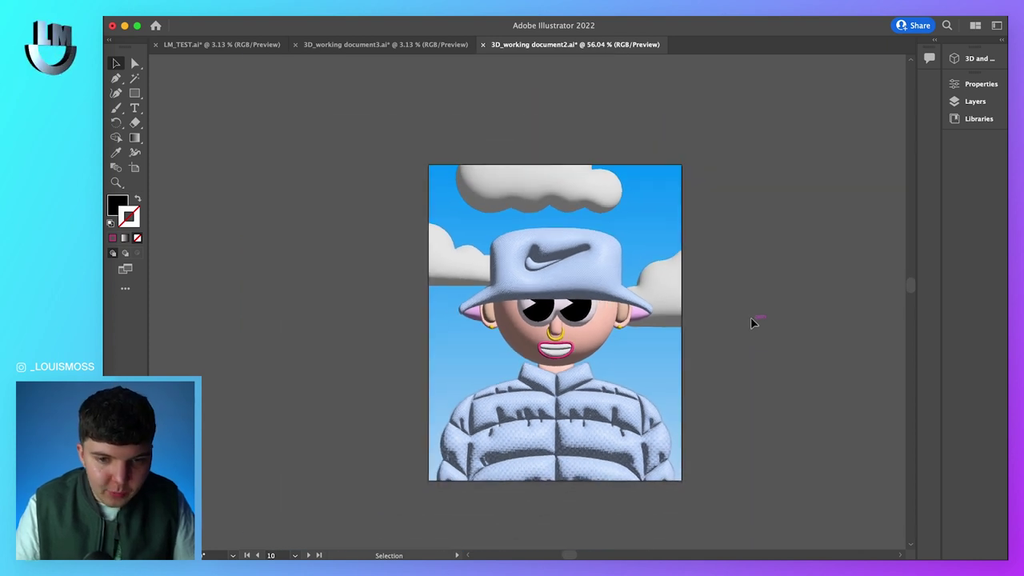
scroll(744, 312, up, 2)
scroll(741, 312, right, 2)
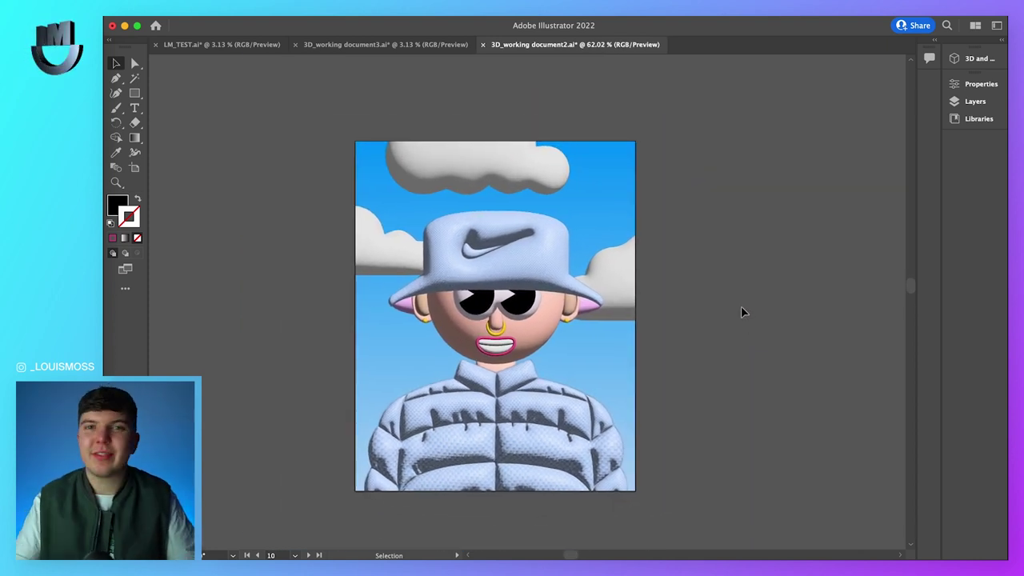